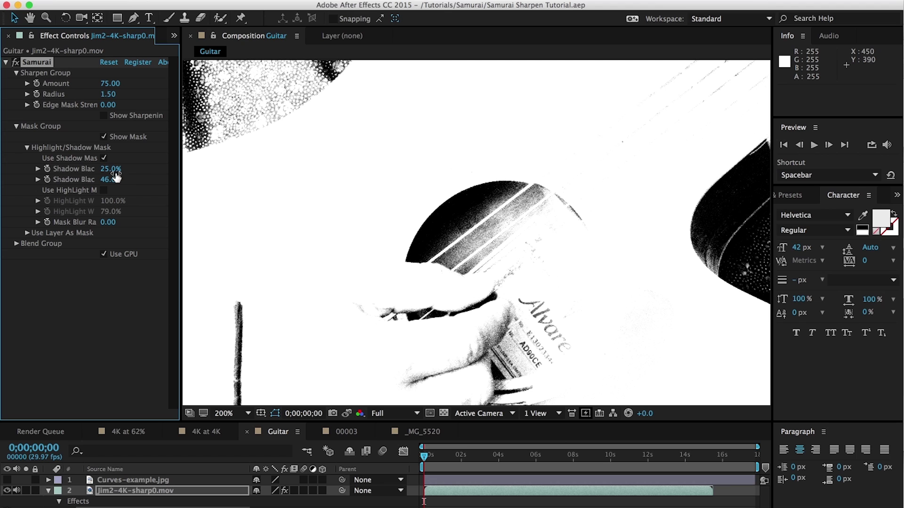
Step: Scrub the second Shadow Black threshold up and down to tune the guitar's shadow mask preview
mouse_move(109, 179)
mouse_down()
mouse_move(127, 176)
mouse_move(95, 171)
mouse_up()
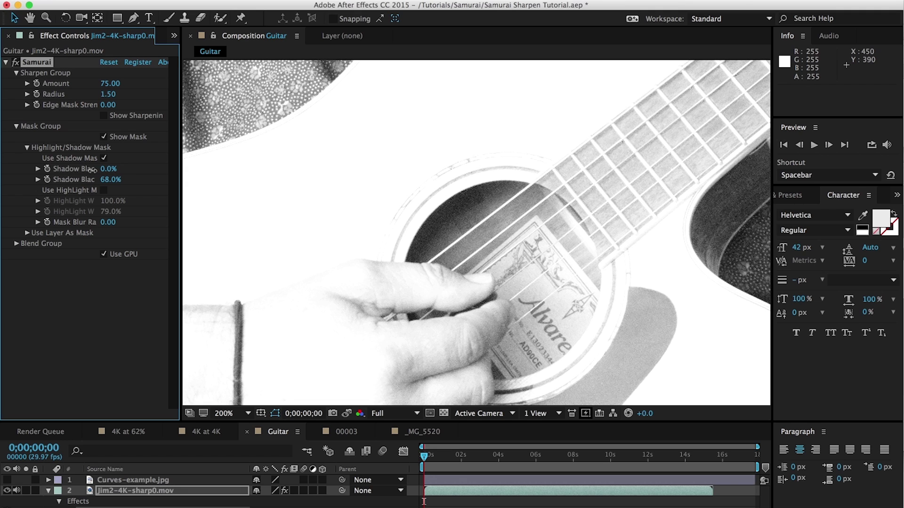
drag(116, 181, 100, 182)
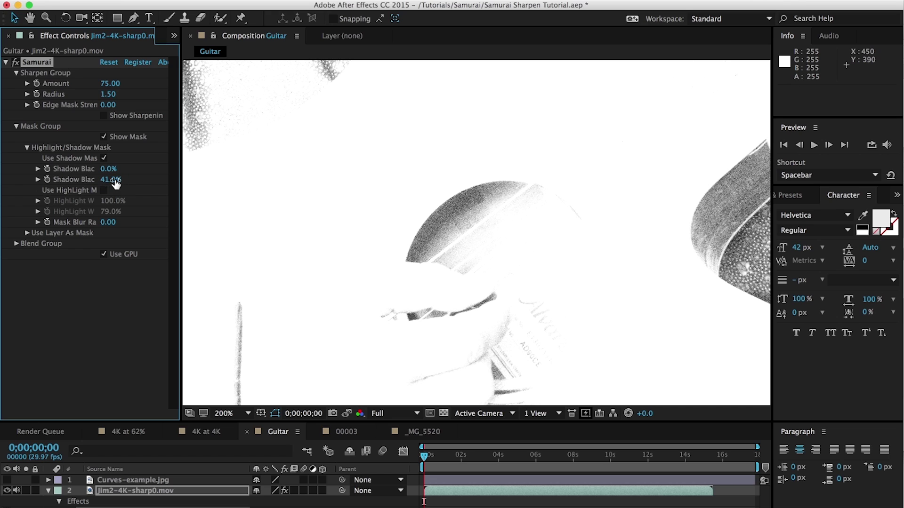
drag(112, 184, 117, 169)
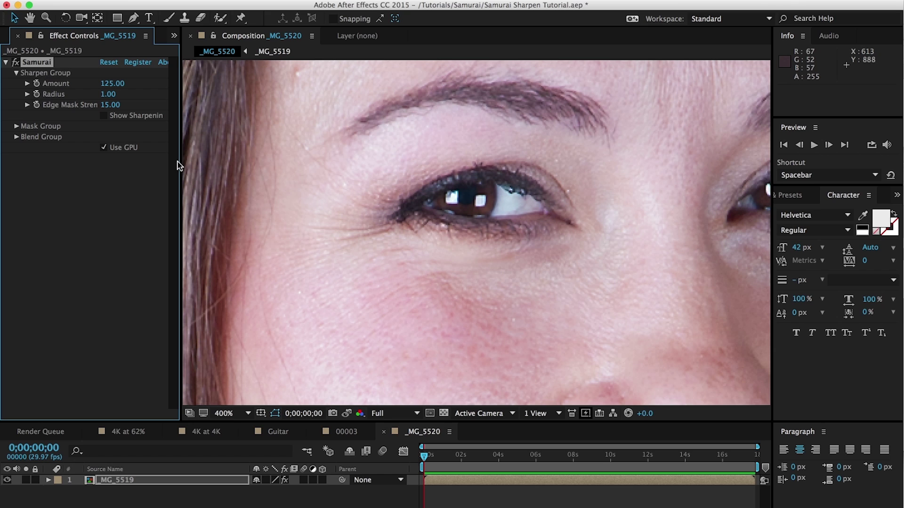
Step: Compare the eye with Samurai sharpening off and on, then return to the Guitar composition
click(16, 62)
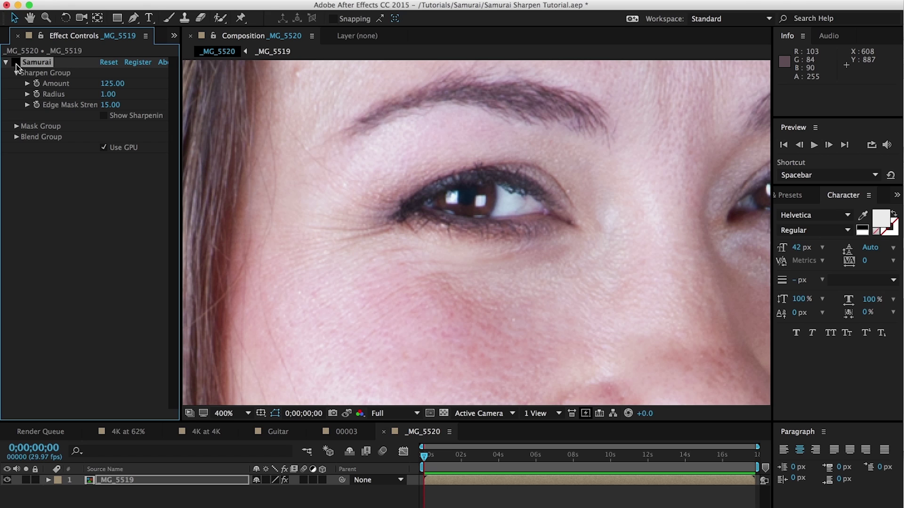
click(16, 63)
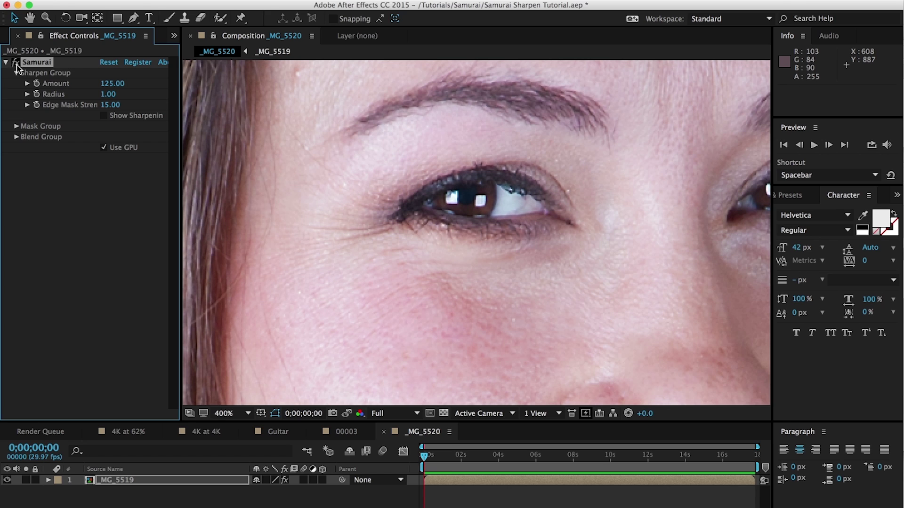
click(16, 63)
click(16, 63)
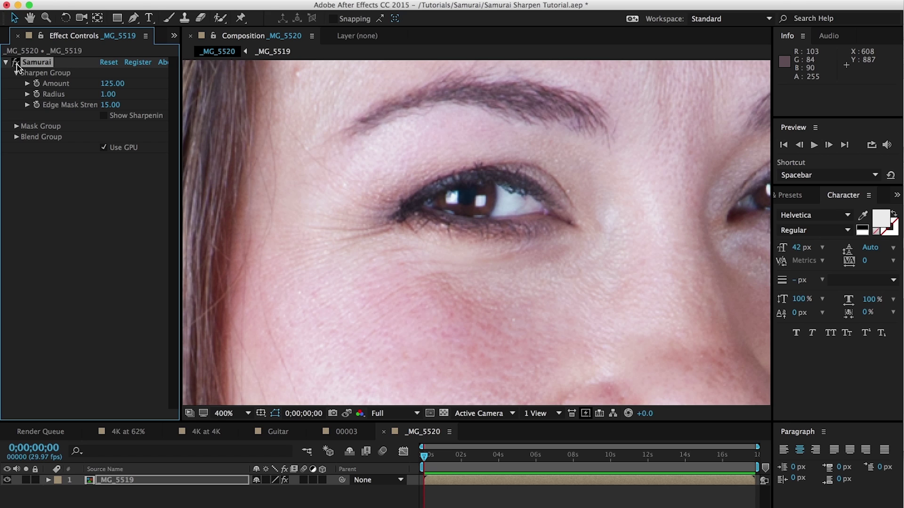
click(279, 433)
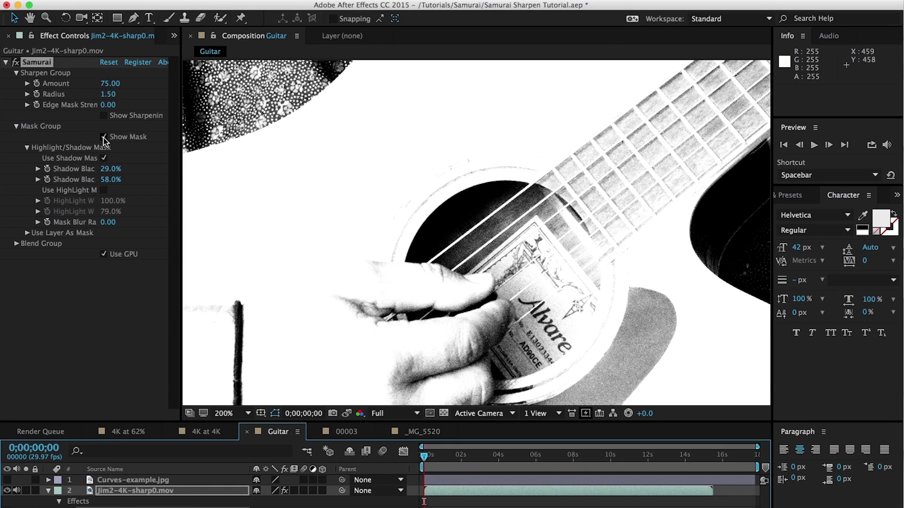
Step: Hide the mask preview, zoom the guitar view to 400%, and turn off Use Shadow Mask
click(104, 137)
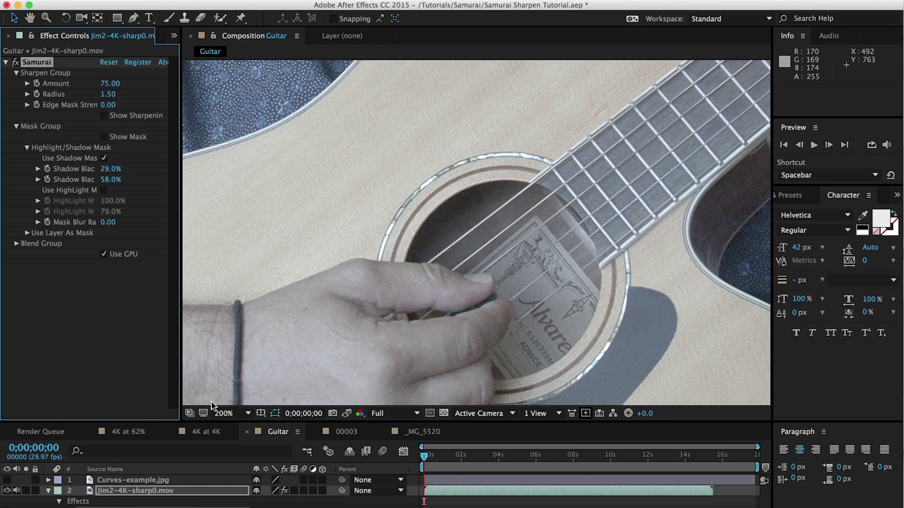
click(223, 414)
click(255, 487)
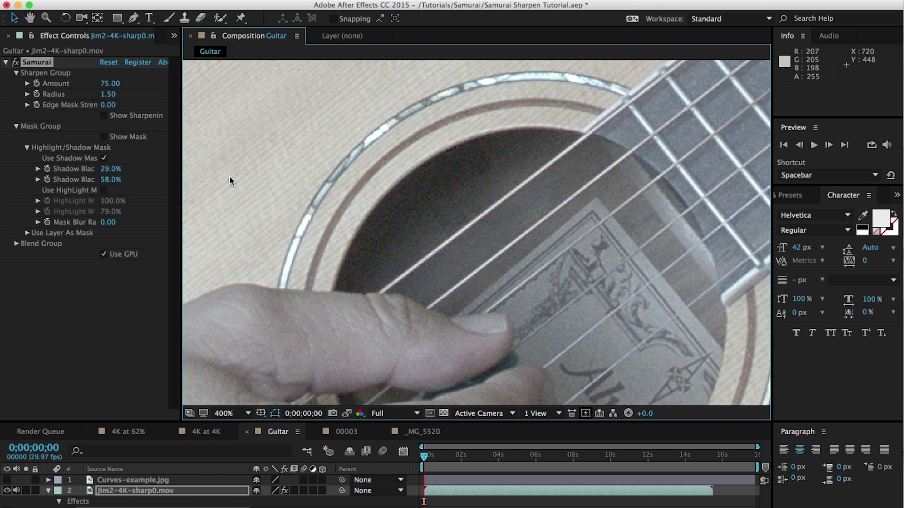
click(104, 158)
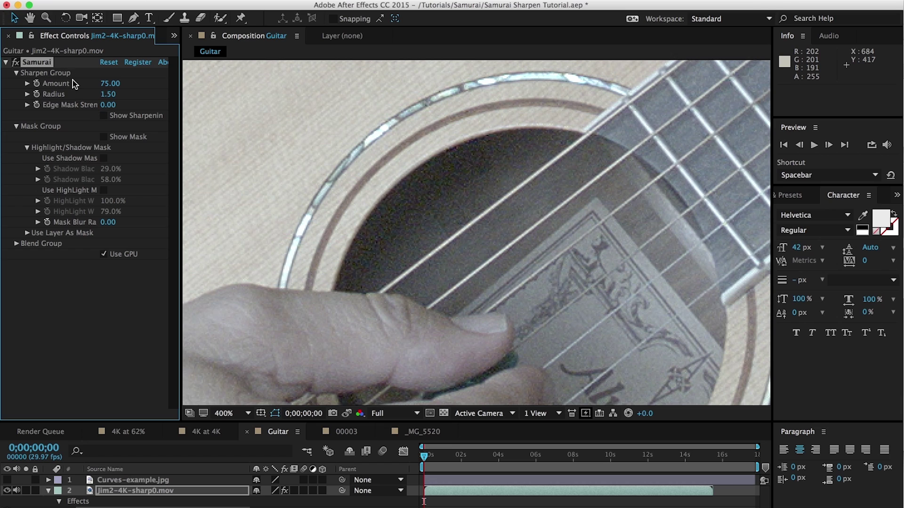
click(111, 85)
text(150)
key(Return)
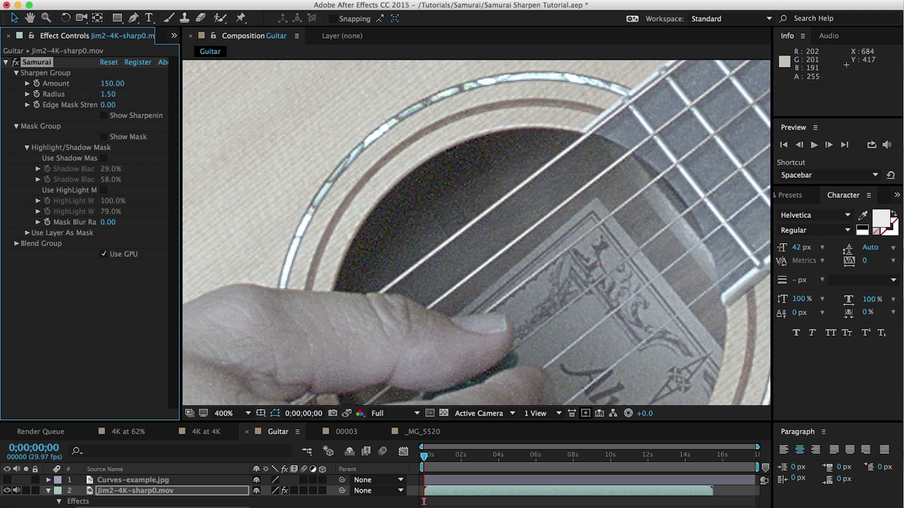
click(120, 84)
text(300)
key(Return)
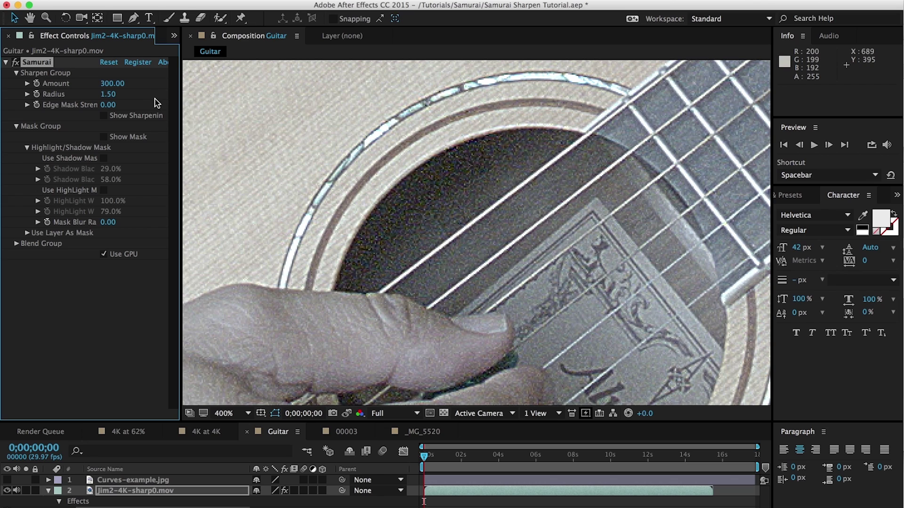
click(112, 84)
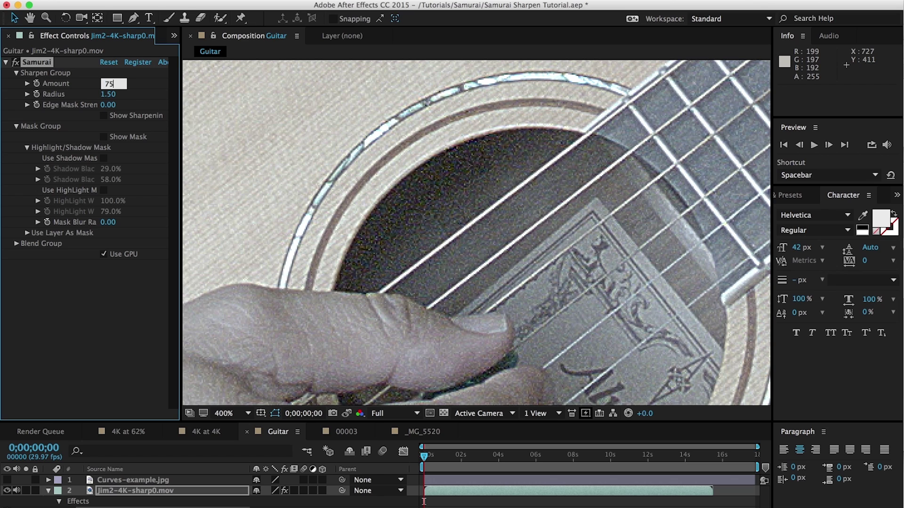
key(Return)
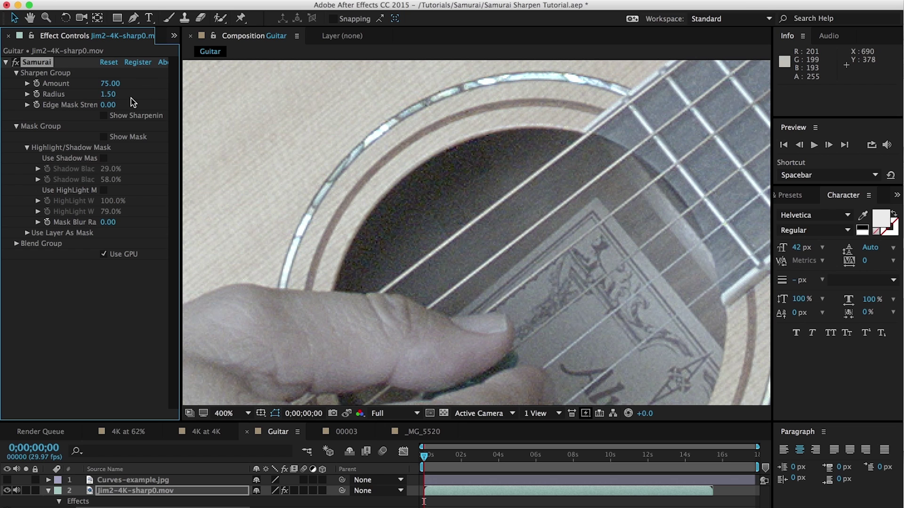
Step: Set the Samurai Amount to 225 and the Radius to 5 on the guitar footage
click(110, 84)
text(225)
key(Return)
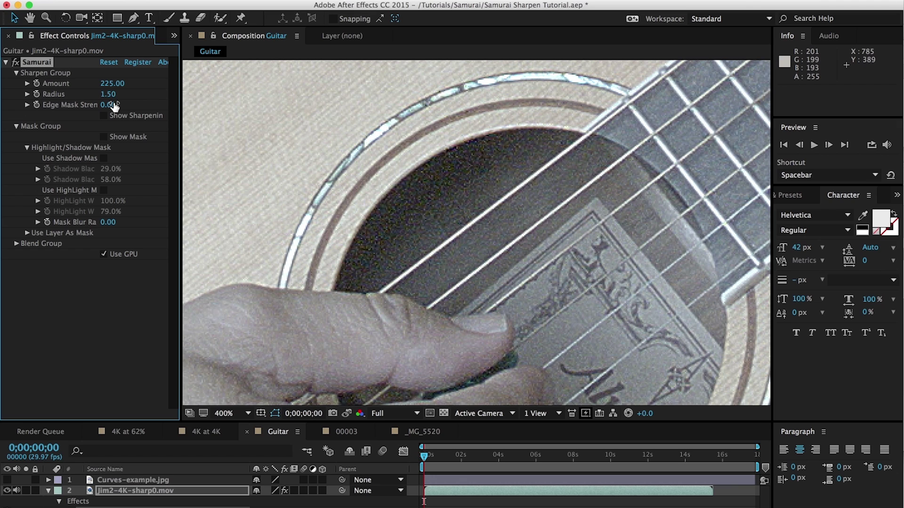
click(109, 95)
text(5)
key(Return)
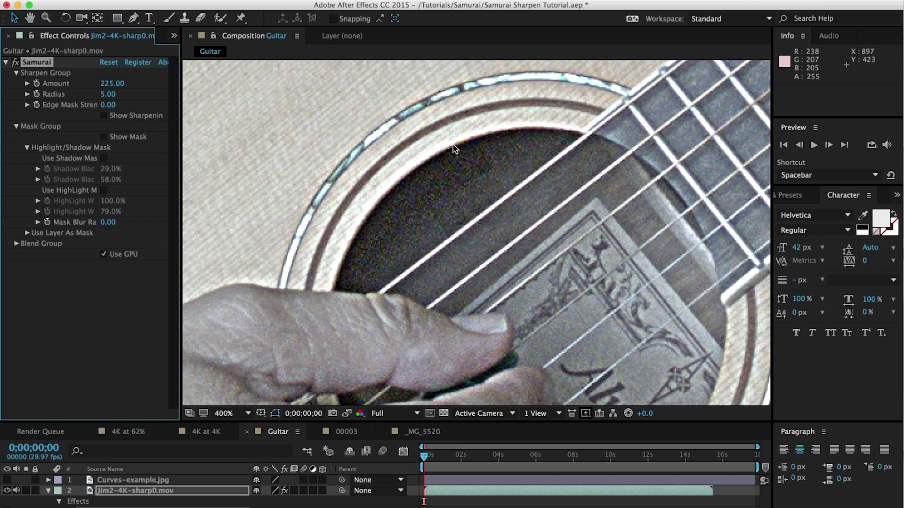
Step: Lower the guitar's Samurai Radius to 2, then view the _MG_5520 eye close-up composition
click(116, 100)
text(2)
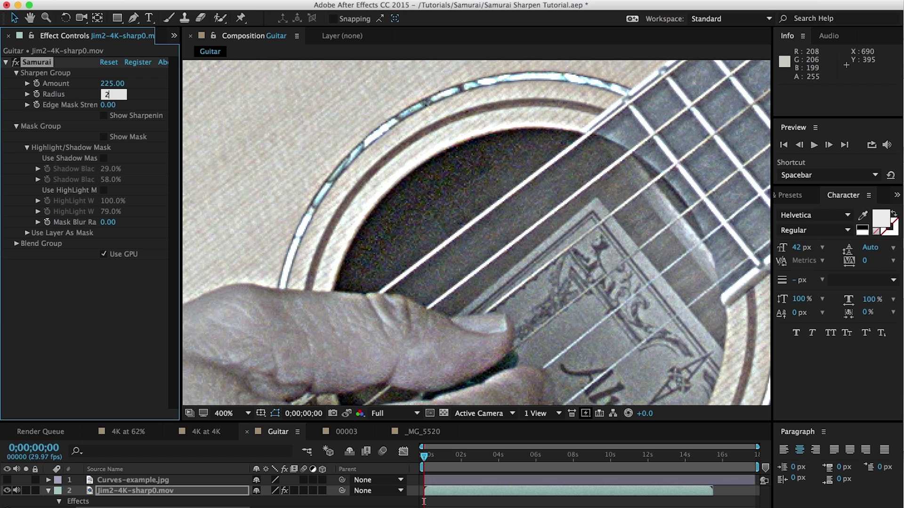
key(Return)
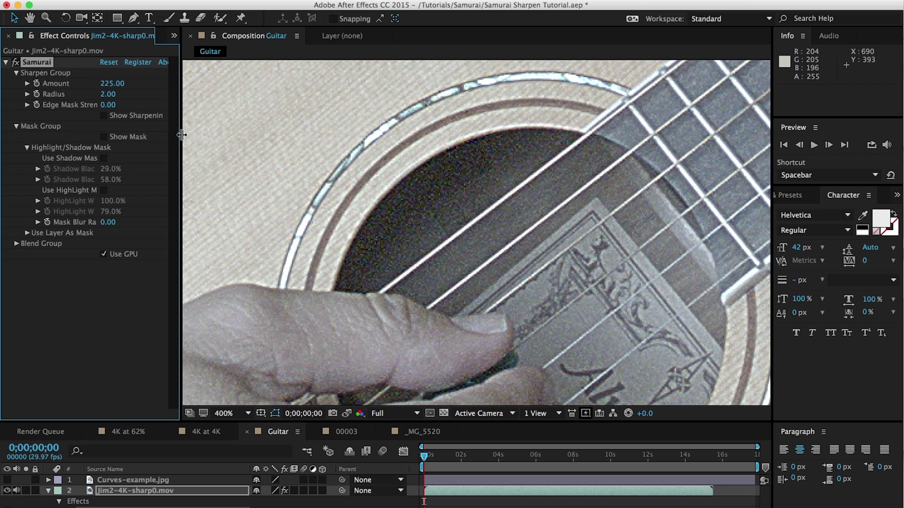
click(417, 435)
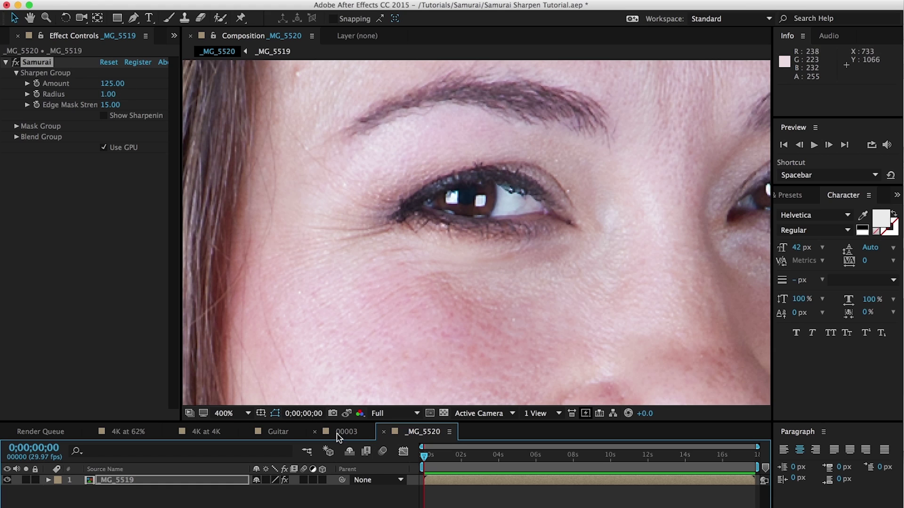
click(279, 432)
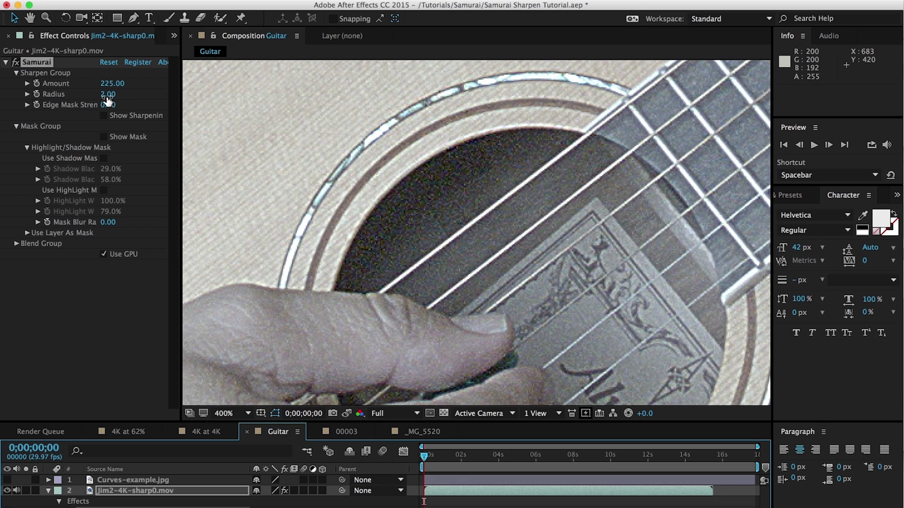
Step: Scrub the guitar's Samurai Radius up to about 54 to test extreme sharpening
click(108, 95)
drag(108, 95, 140, 103)
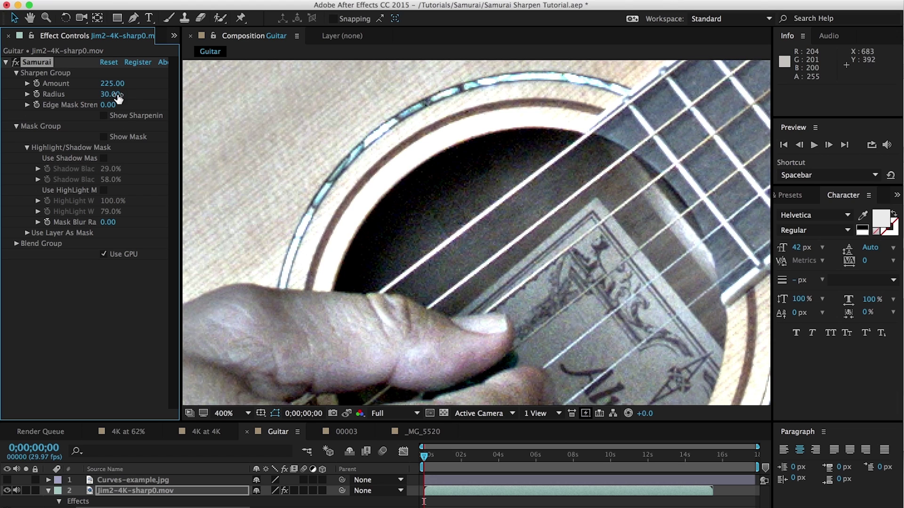
drag(111, 96, 123, 94)
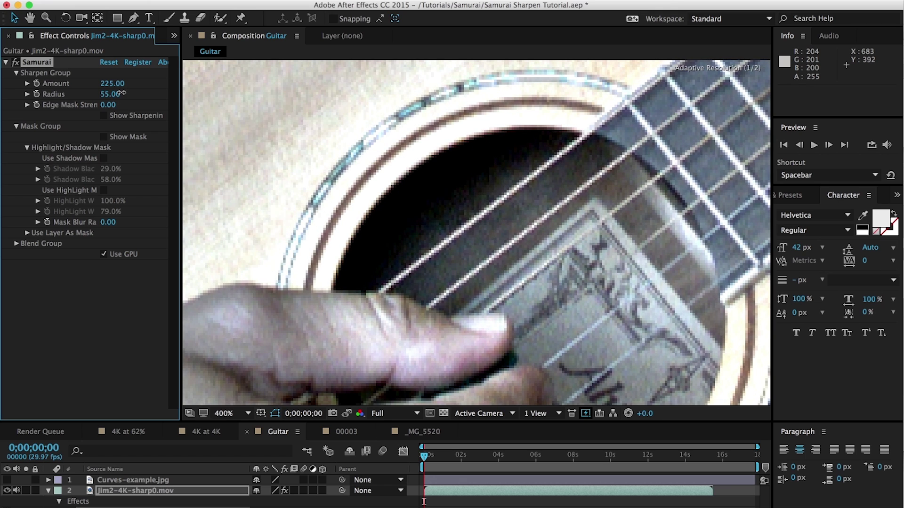
drag(119, 94, 117, 95)
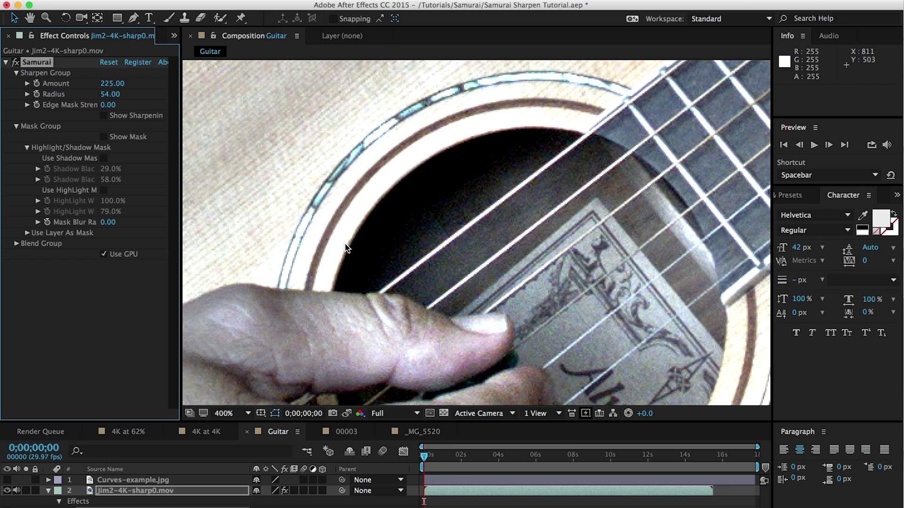
Step: At 200% zoom, compare sharpening off and on, then return to 400%
click(221, 414)
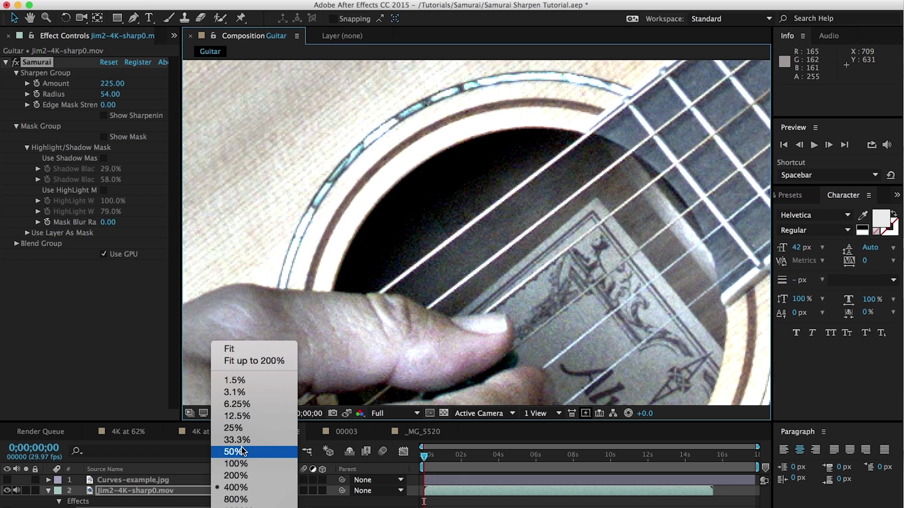
click(246, 476)
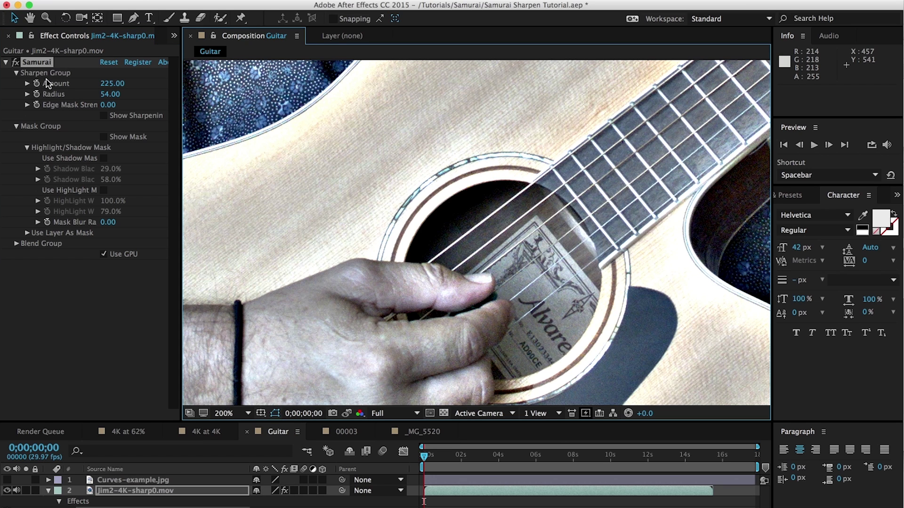
click(15, 63)
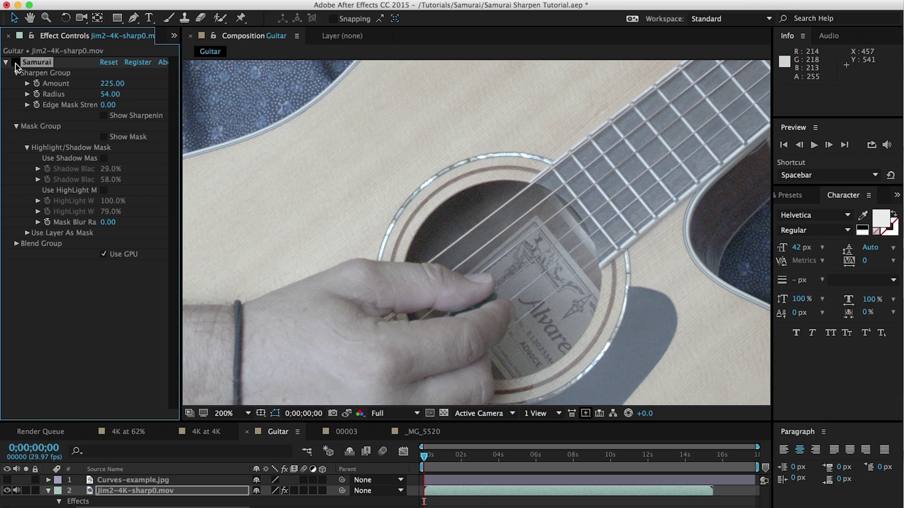
click(16, 63)
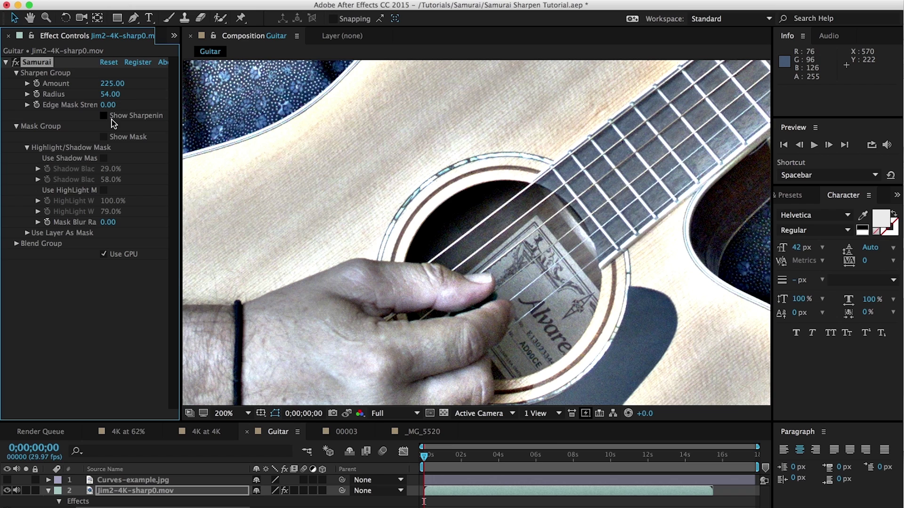
click(225, 413)
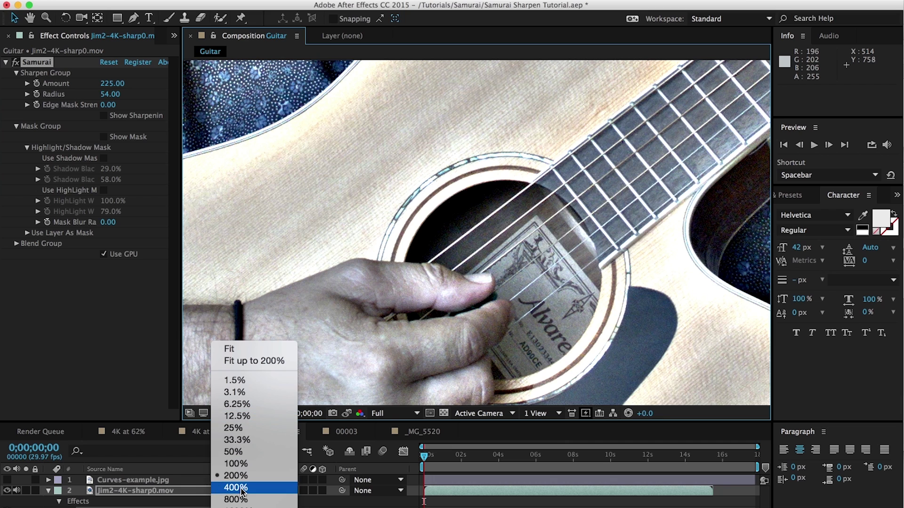
click(235, 488)
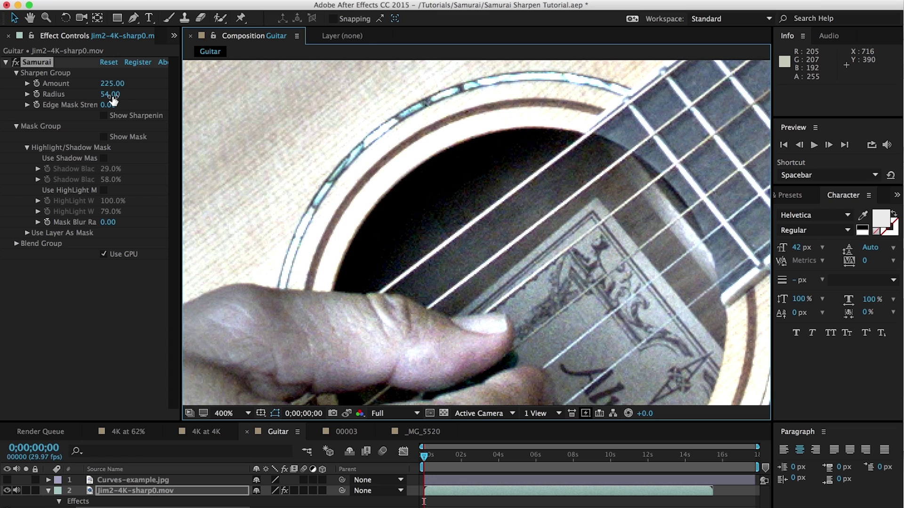
Step: Set the Samurai Radius to 1.50, then view the _MG_5520 portrait composition
click(111, 95)
text(1.5)
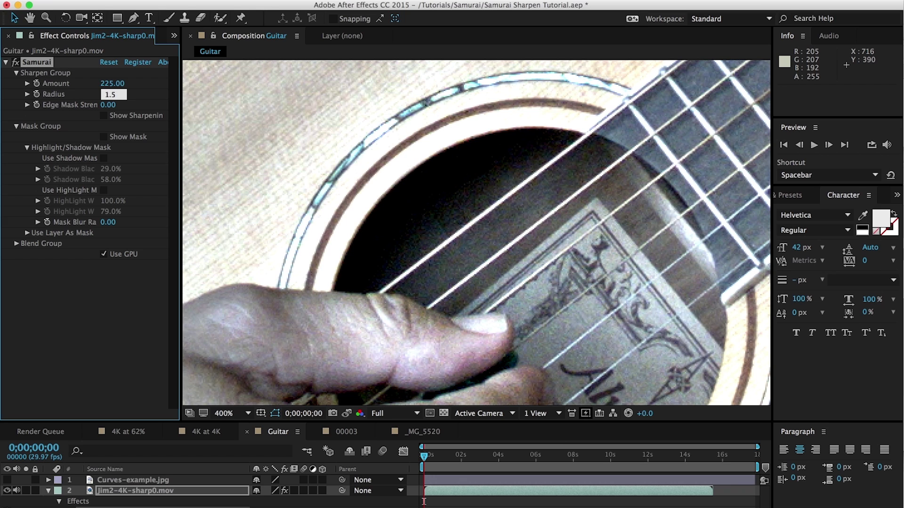
key(Return)
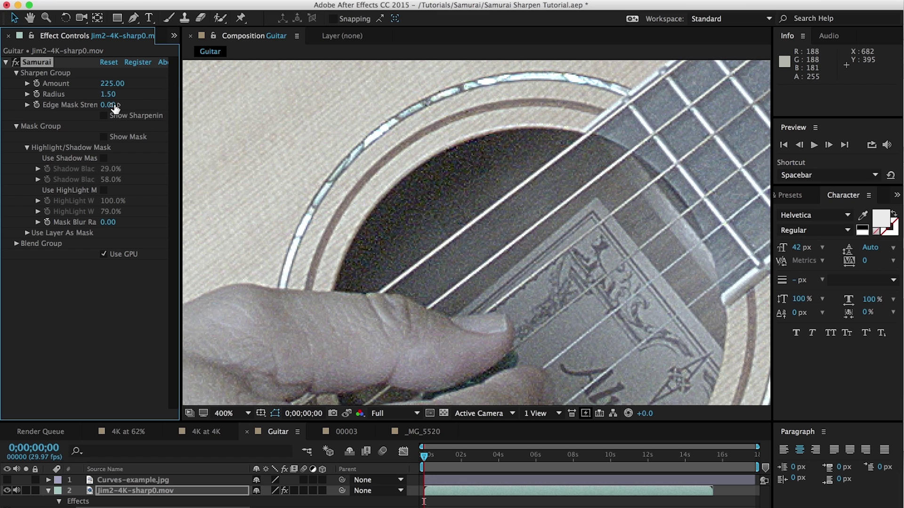
click(422, 433)
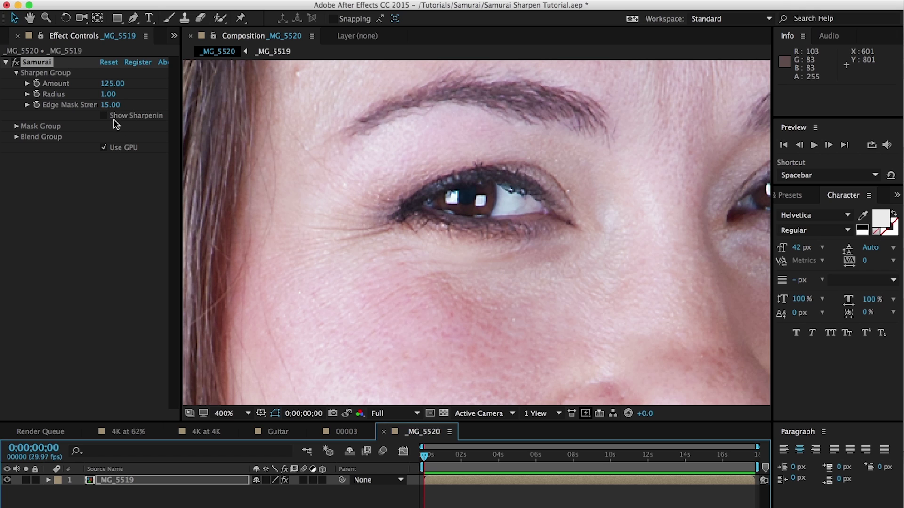
Step: Set the portrait's Edge Mask Strength to 0 while previewing the sharpening map, then show the normal image
drag(181, 126, 187, 141)
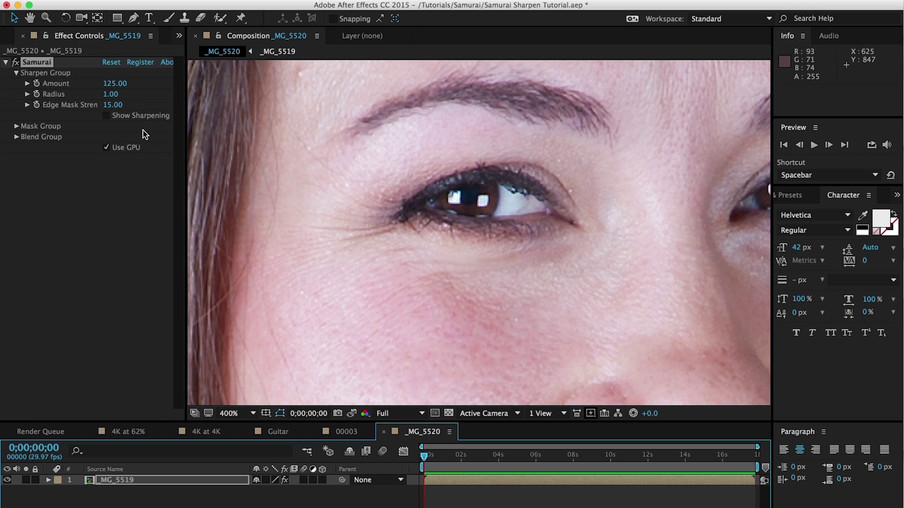
click(107, 116)
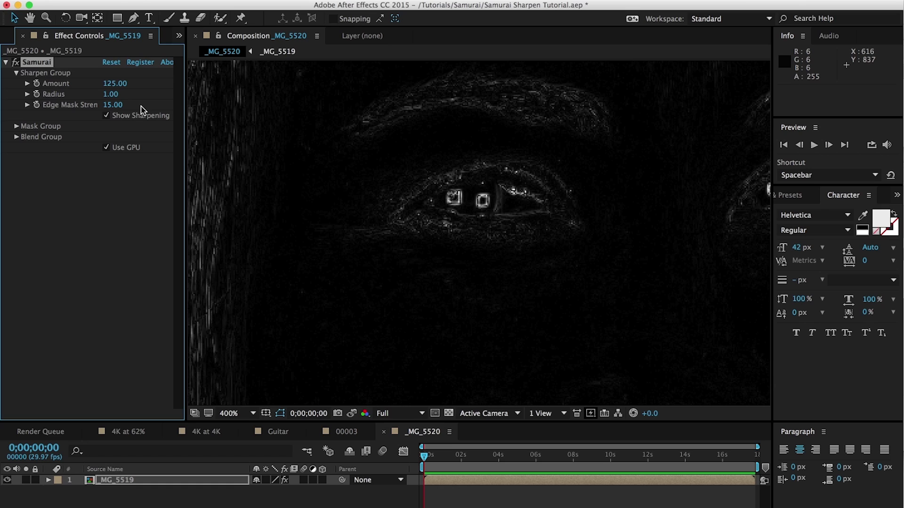
click(113, 105)
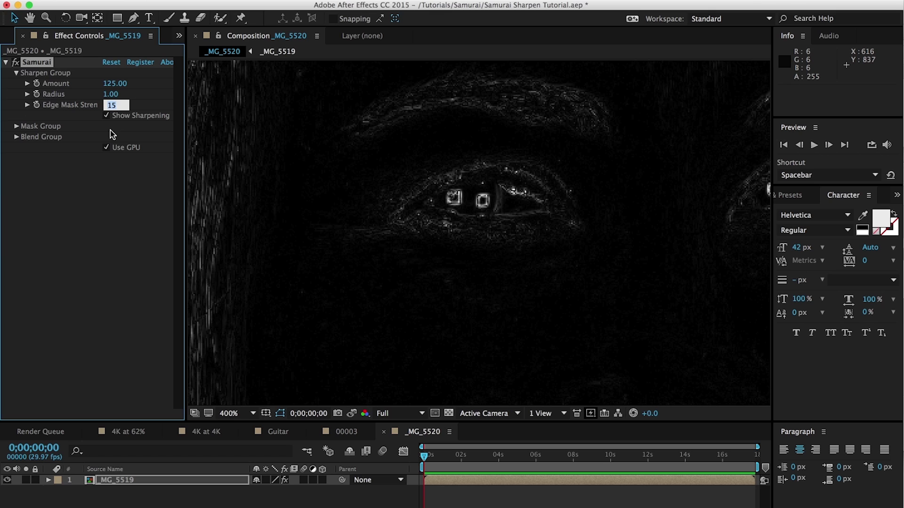
text(0)
key(Return)
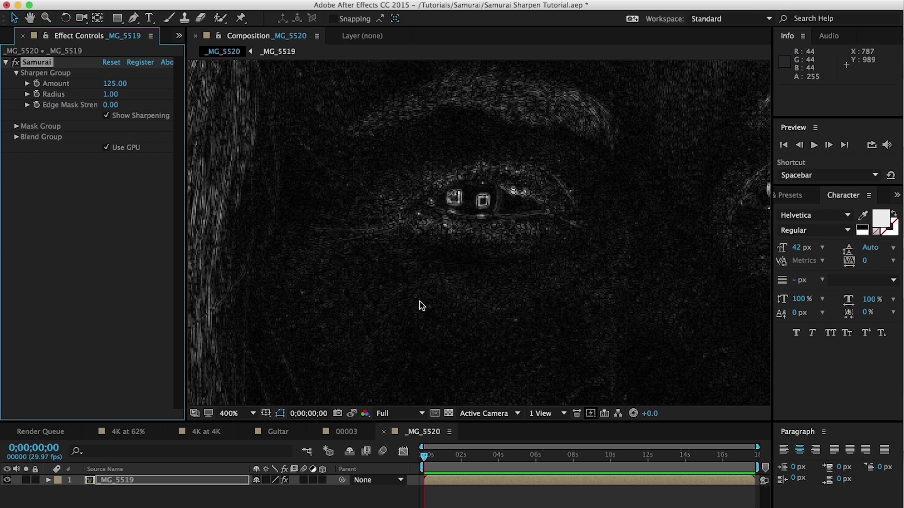
click(106, 115)
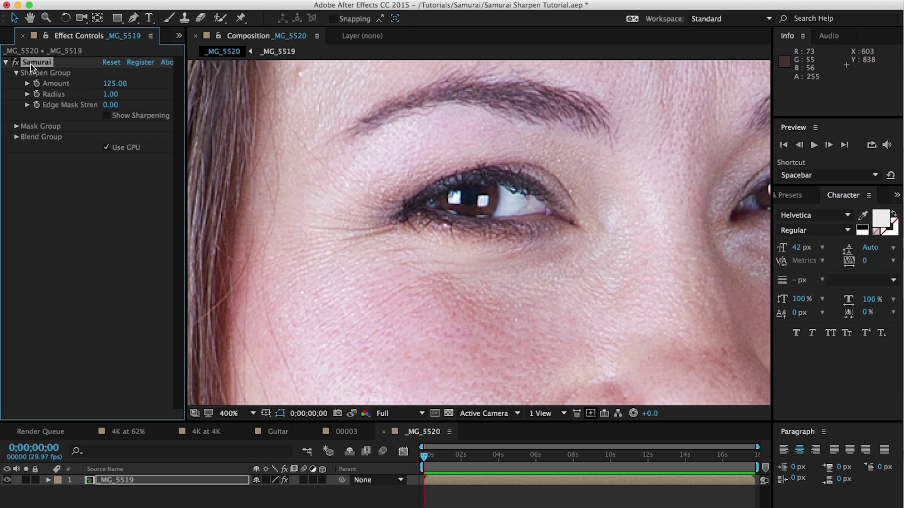
Step: Compare the portrait with Samurai sharpening off and on
click(15, 63)
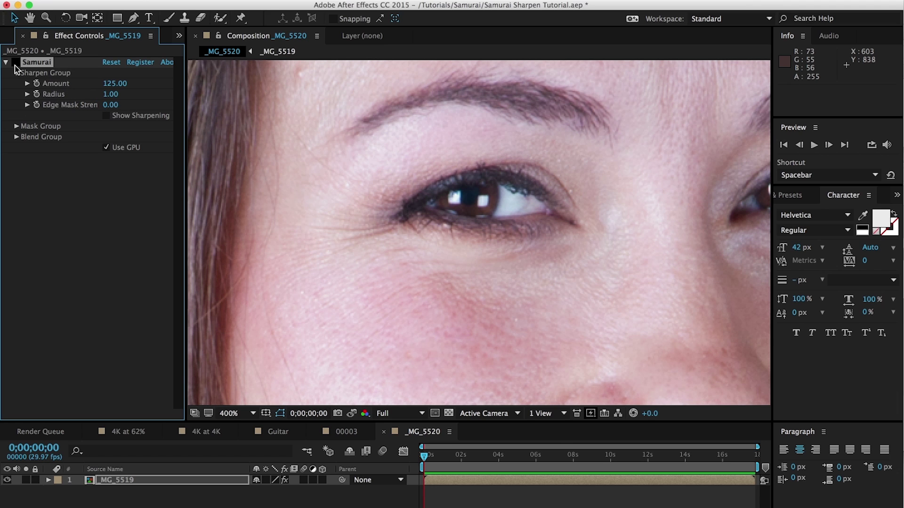
click(15, 63)
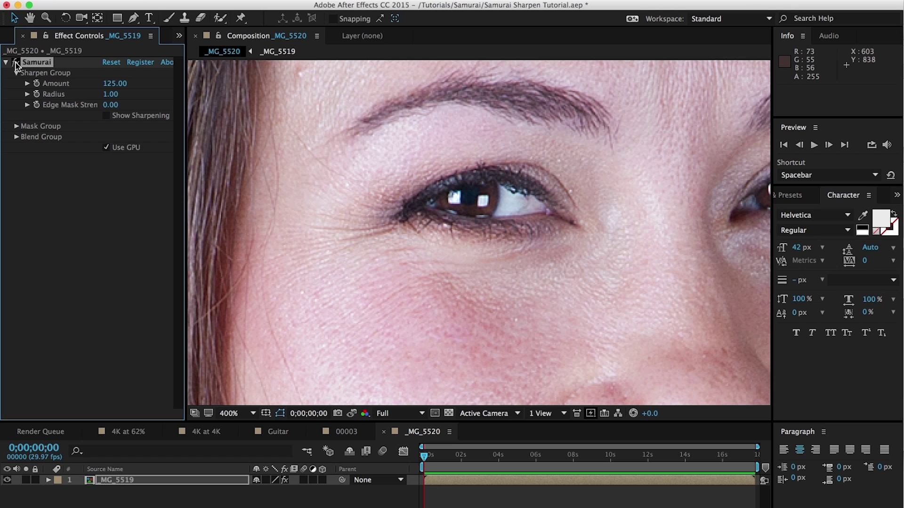
click(16, 63)
click(16, 63)
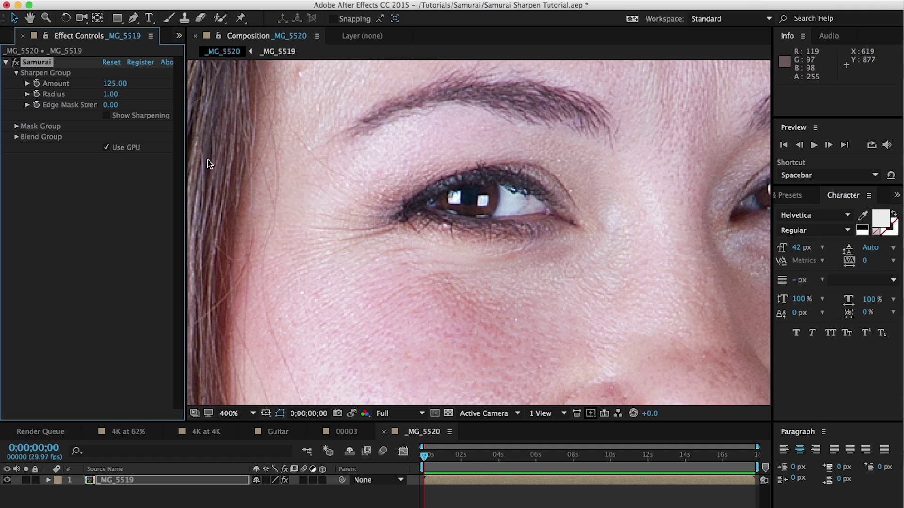
Step: Scrub Edge Mask Strength up to 15.20 while viewing the sharpening map, then show the normal image
click(106, 117)
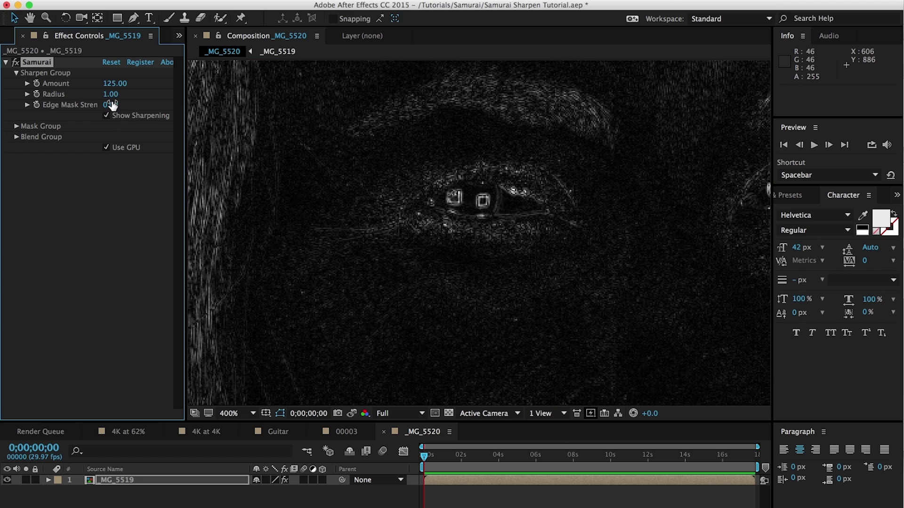
drag(113, 105, 152, 105)
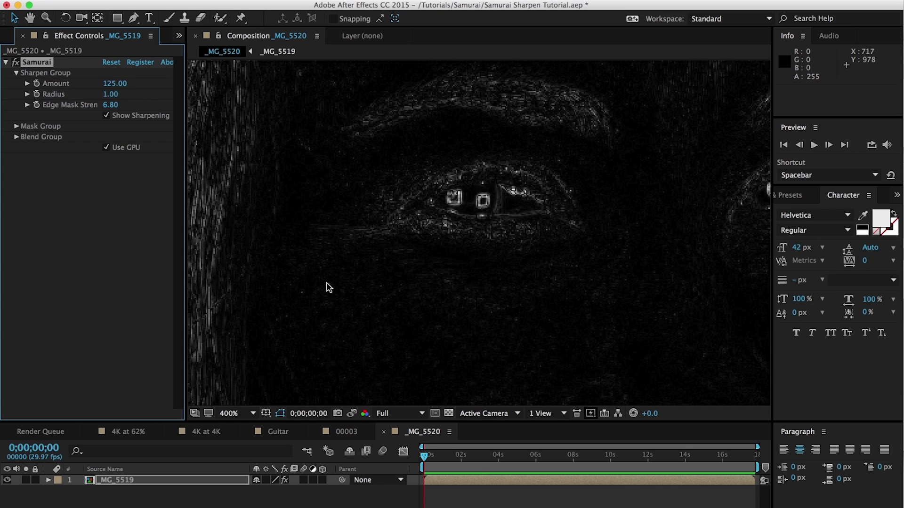
drag(116, 105, 172, 105)
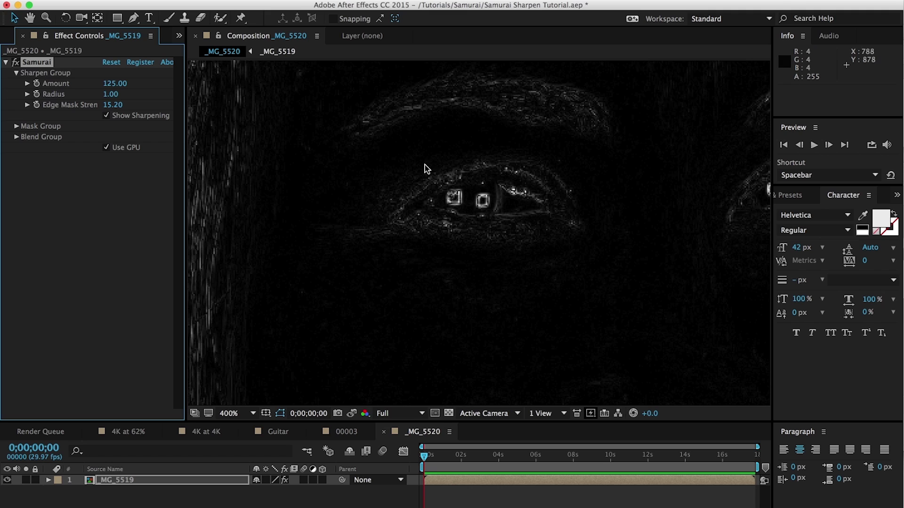
click(106, 116)
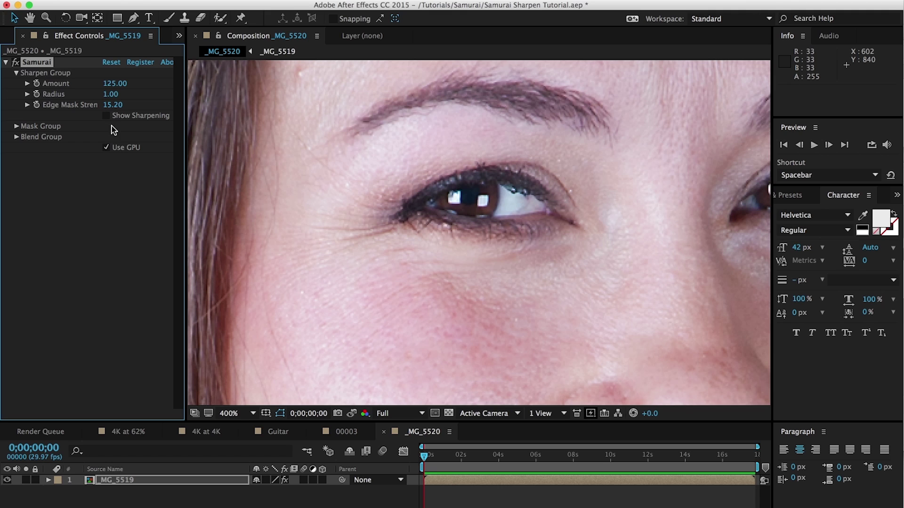
Step: Compare the eye with Samurai toggled off and on repeatedly, leaving sharpening on
click(16, 63)
click(16, 63)
click(16, 62)
click(16, 62)
click(16, 62)
click(16, 63)
click(16, 64)
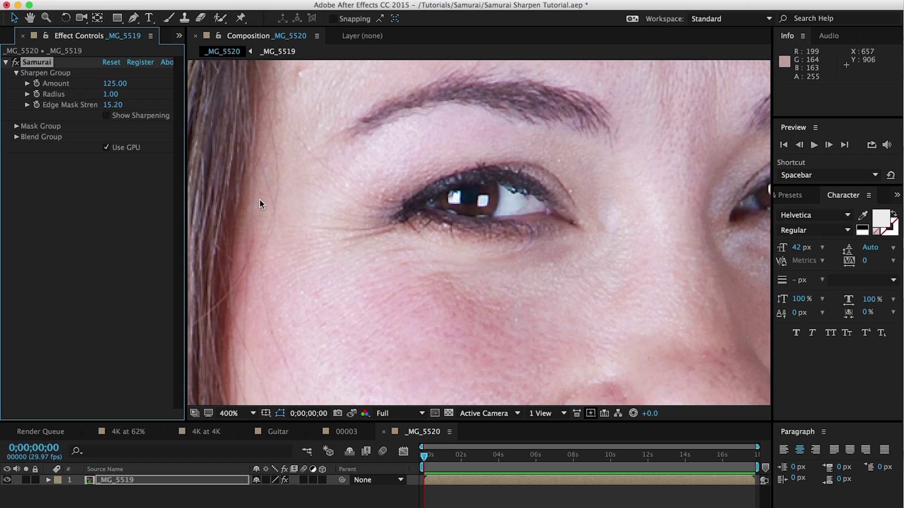
Step: Check the sharpening map again, restore the normal image, and return to the Guitar composition
click(106, 116)
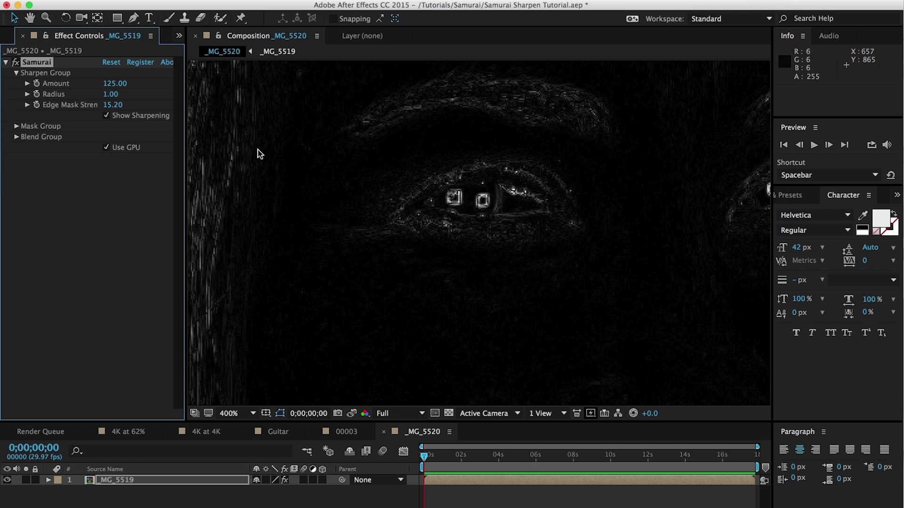
click(107, 117)
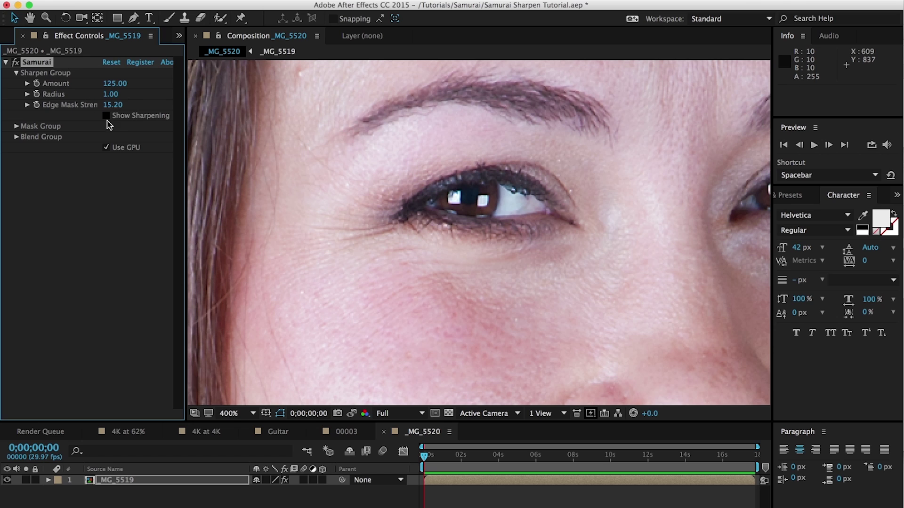
click(277, 432)
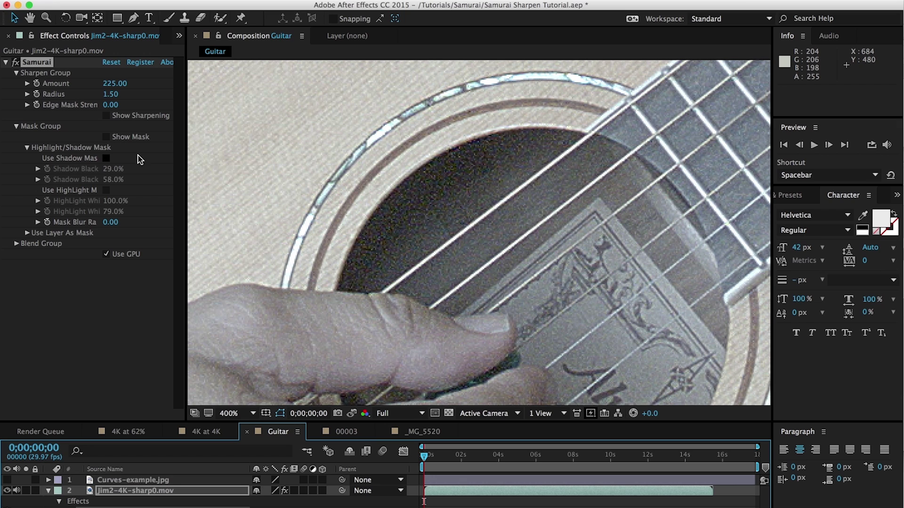
Step: Turn on Samurai's Show Mask for the Guitar footage, making the viewer white
click(106, 137)
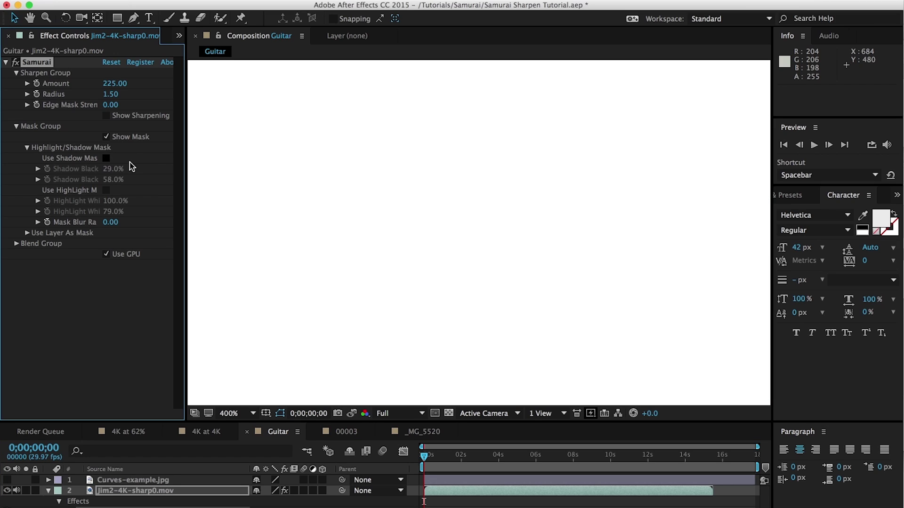
Step: Enable the shadow mask and lower Shadow Black Level to 0%
drag(186, 174, 194, 173)
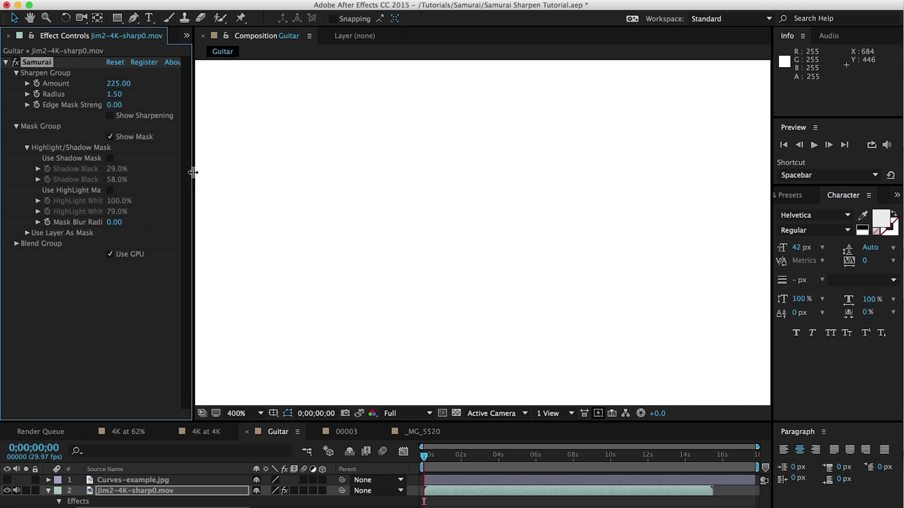
click(109, 159)
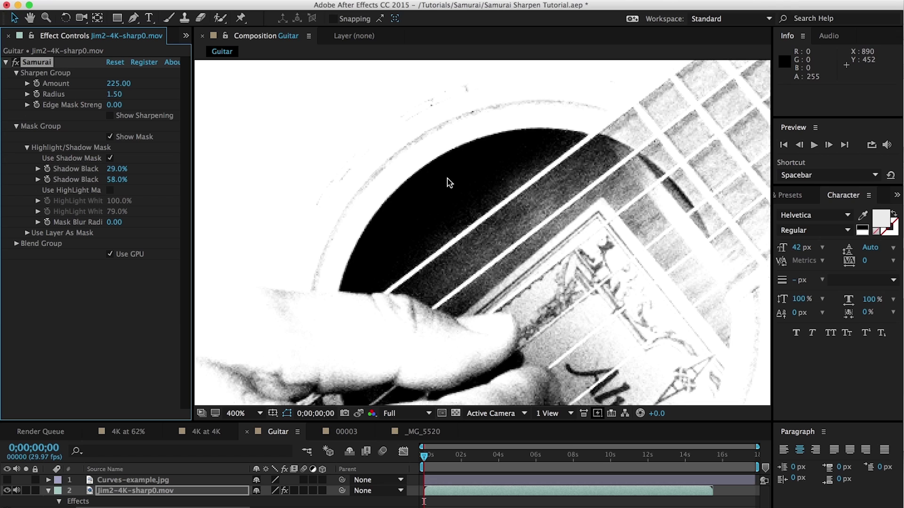
drag(122, 173, 49, 178)
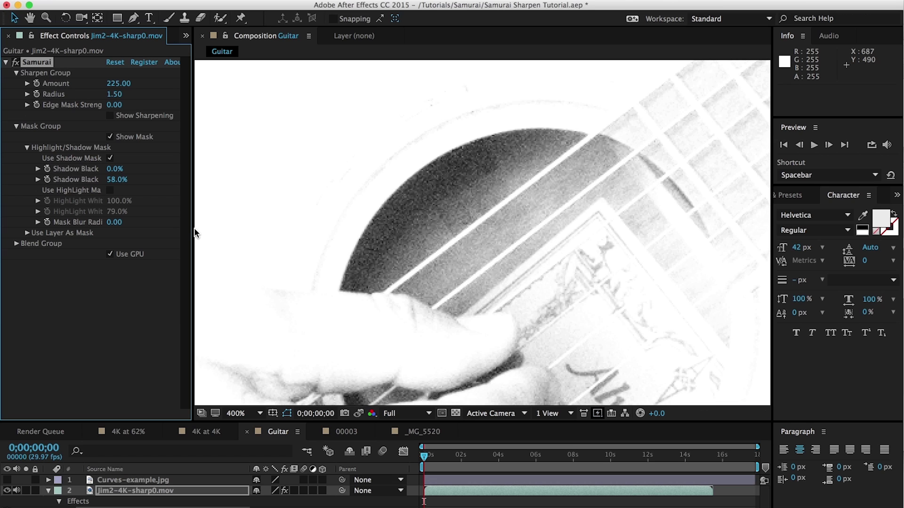
Step: Set Shadow Black Mid Point to 25% and show the Curves-example.jpg reference layer
drag(193, 213, 229, 208)
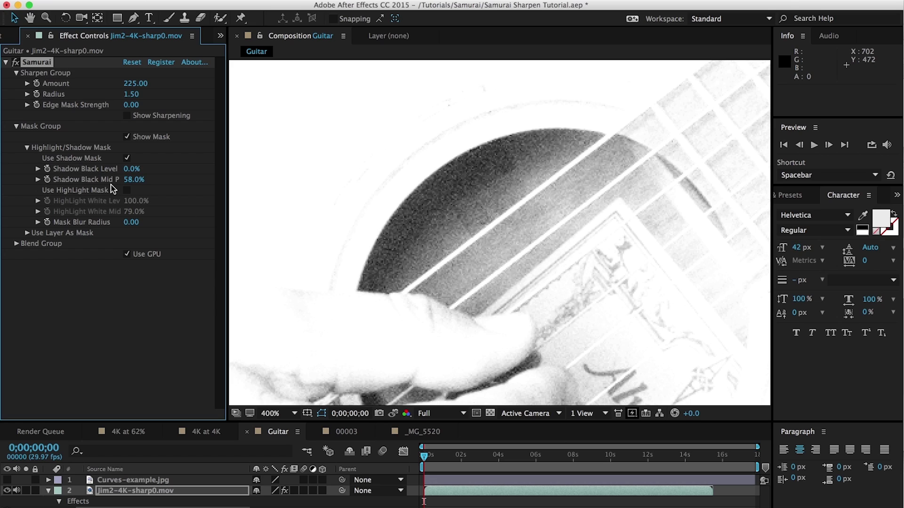
click(145, 180)
key(Return)
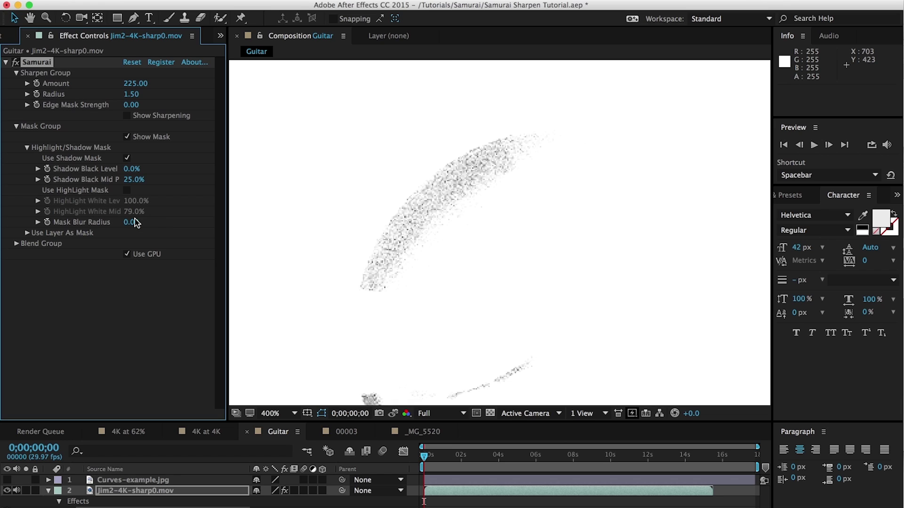
click(7, 481)
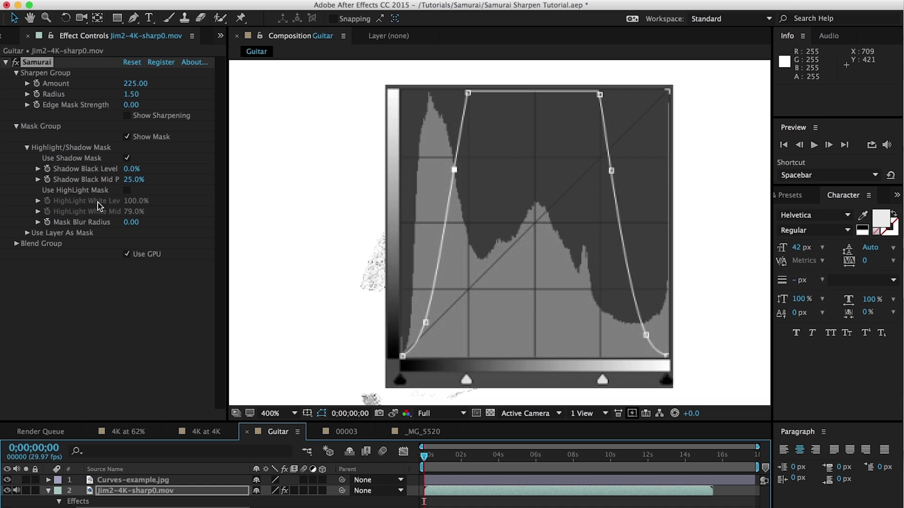
Step: Hide the Curves-example.jpg reference and set Shadow Black Level 28% with midpoint 52%
click(7, 480)
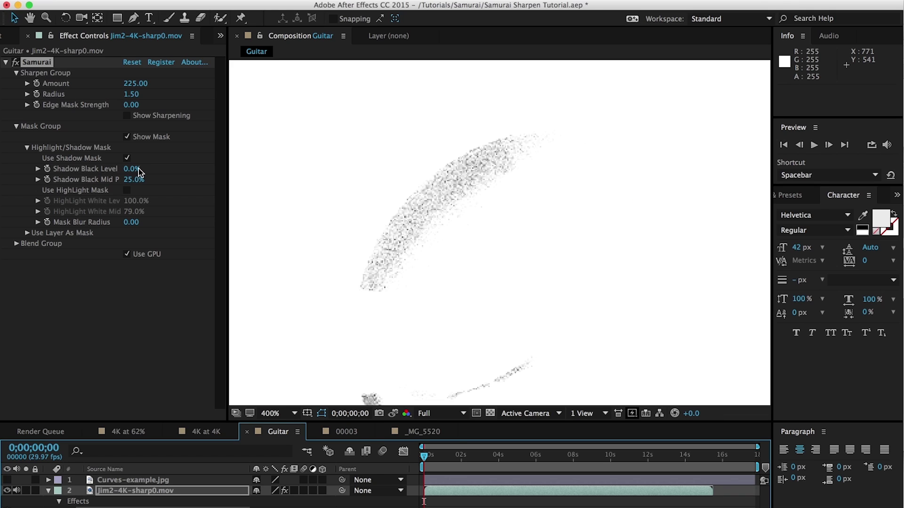
drag(134, 170, 138, 169)
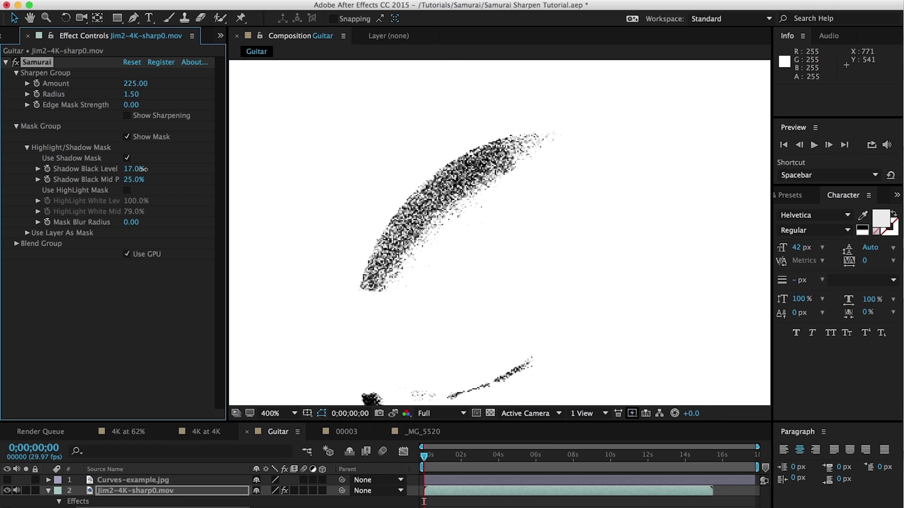
drag(143, 169, 155, 171)
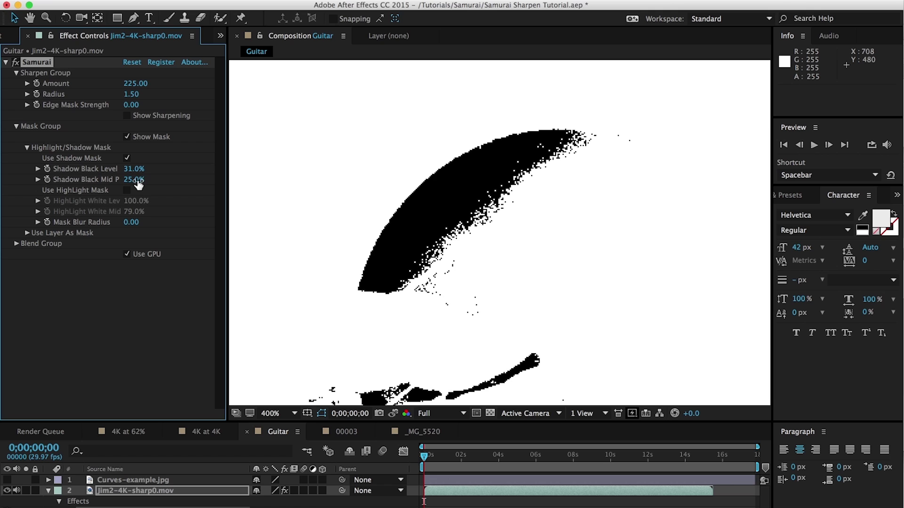
drag(135, 180, 152, 179)
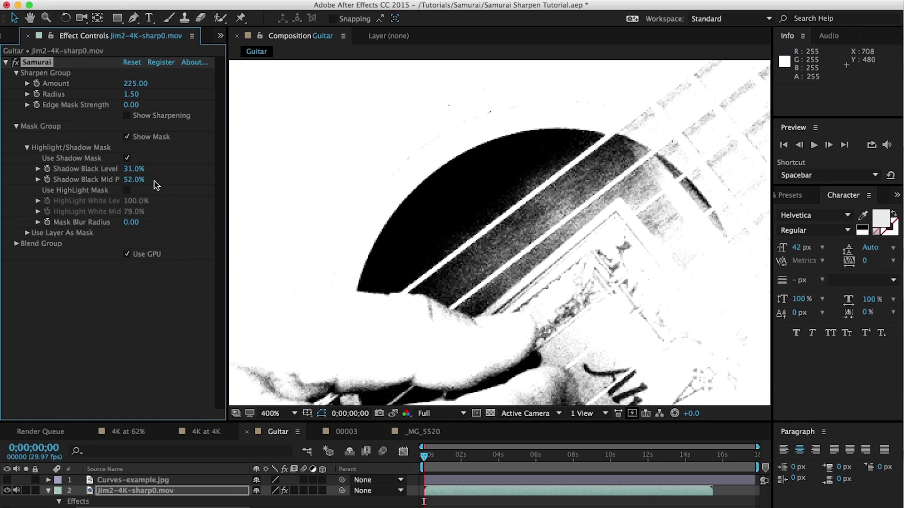
click(157, 234)
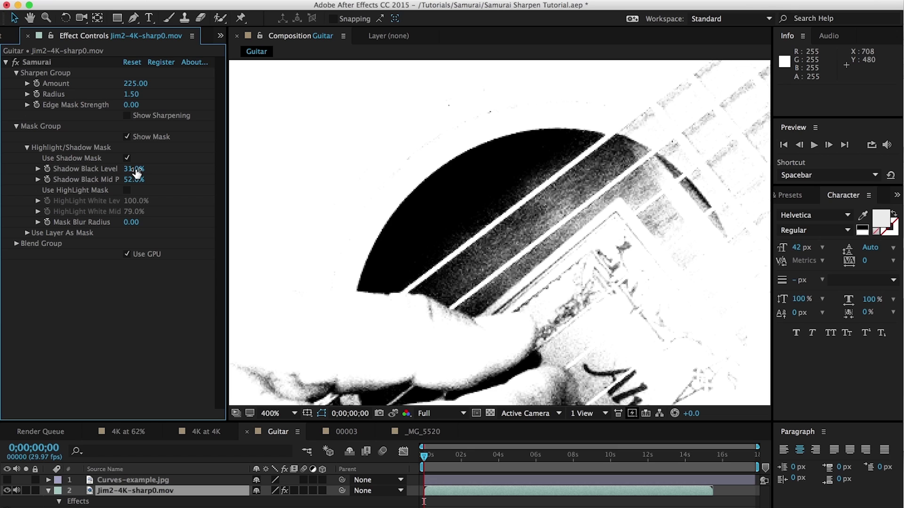
drag(137, 172, 132, 172)
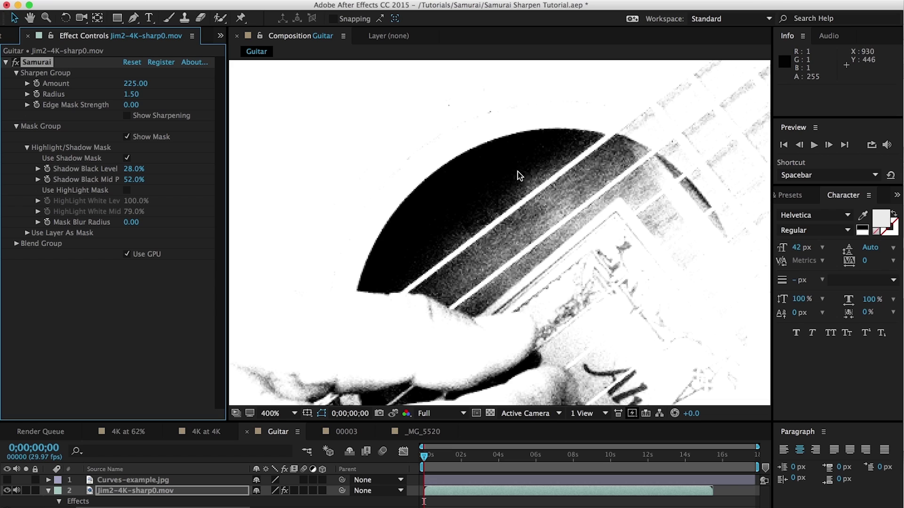
Step: Turn off Show Mask, then compare Use Shadow Mask off and on twice, leaving it on
click(126, 137)
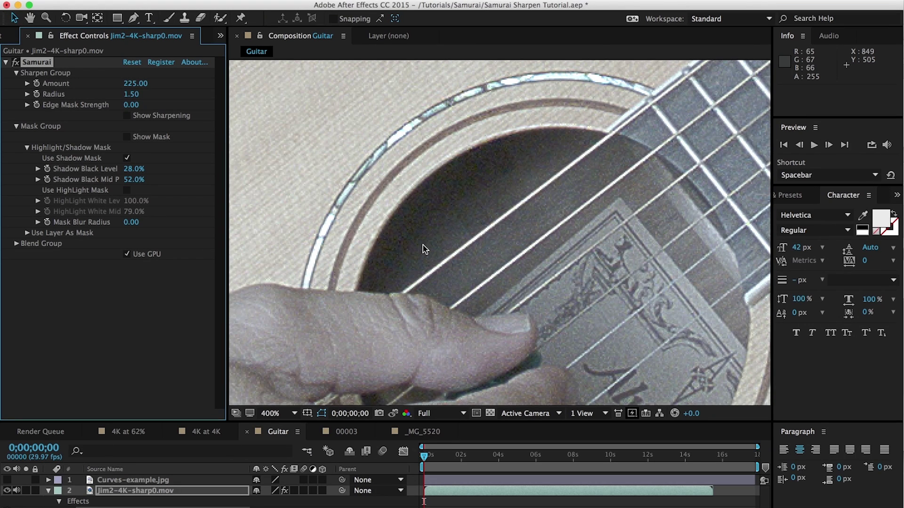
click(127, 159)
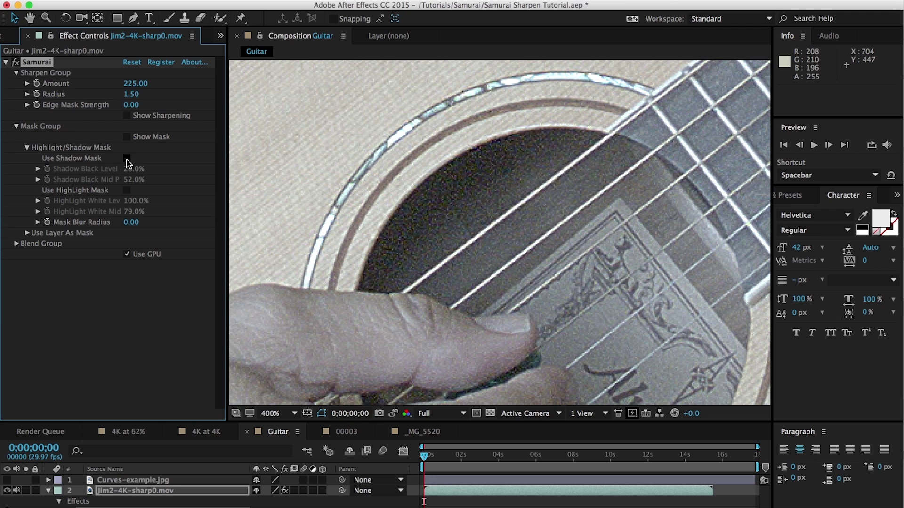
click(127, 159)
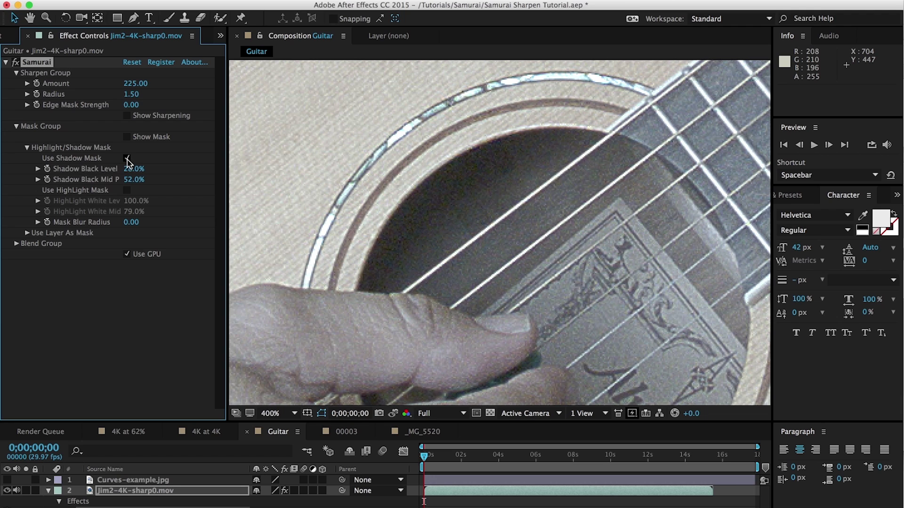
click(128, 159)
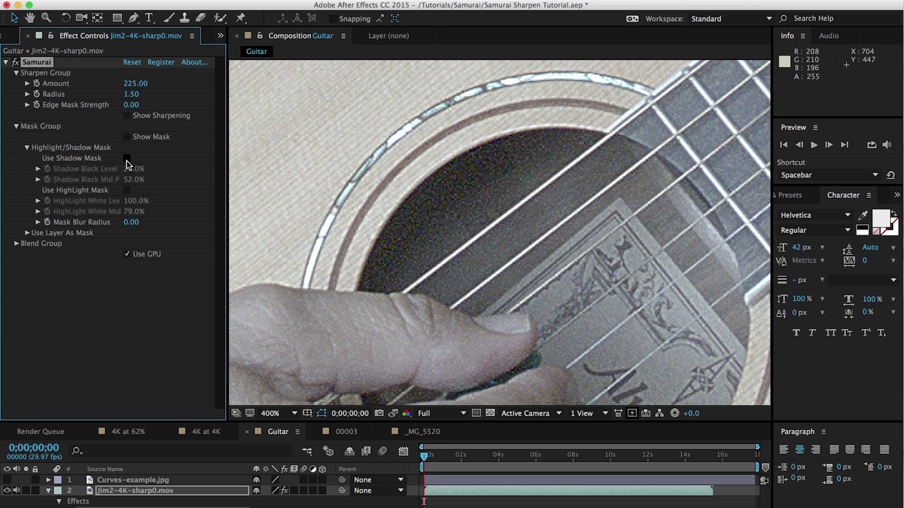
click(127, 159)
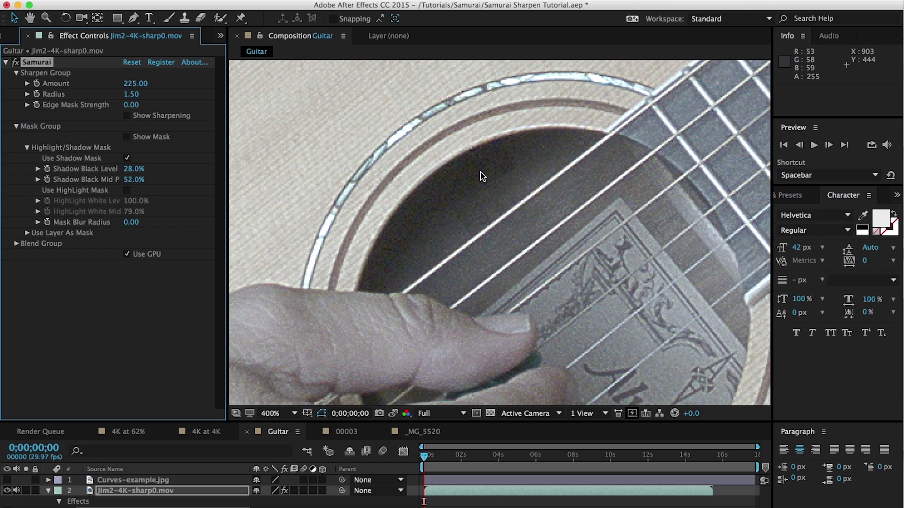
Step: Turn Show Mask back on and enable Use HighLight Mask
click(127, 137)
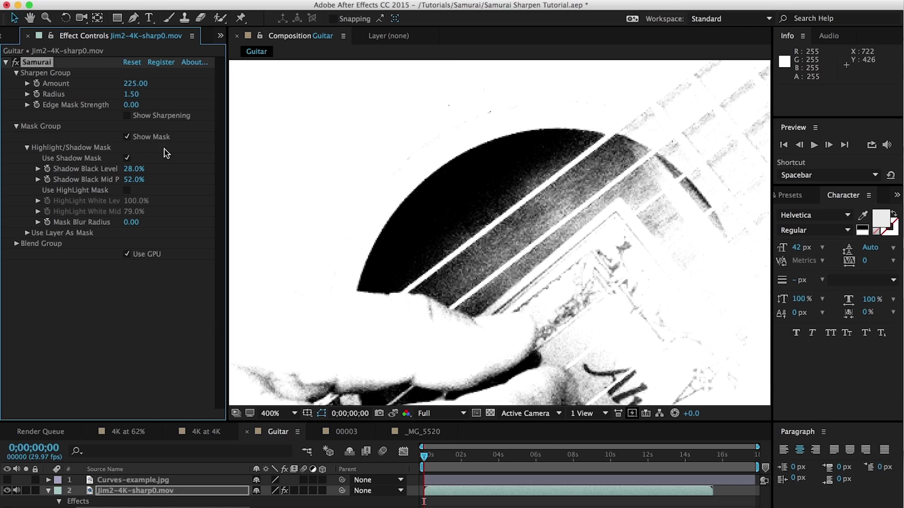
click(127, 191)
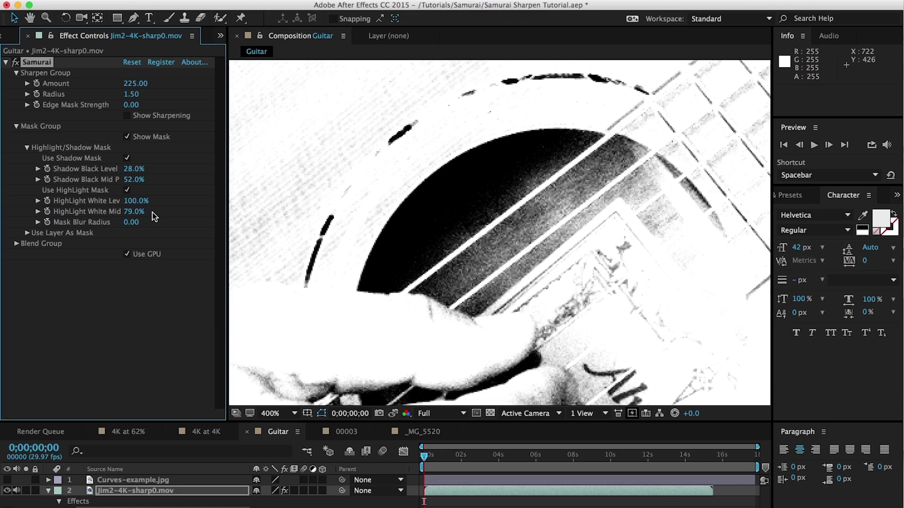
Step: Toggle the mask preview off and on, ending on the full-colour guitar image
click(128, 136)
scroll(339, 151, up, 1)
click(127, 137)
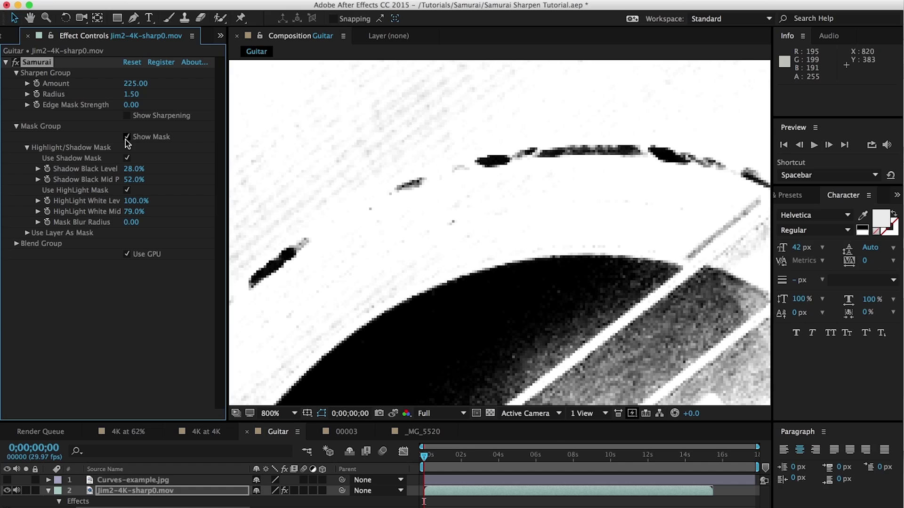
click(127, 137)
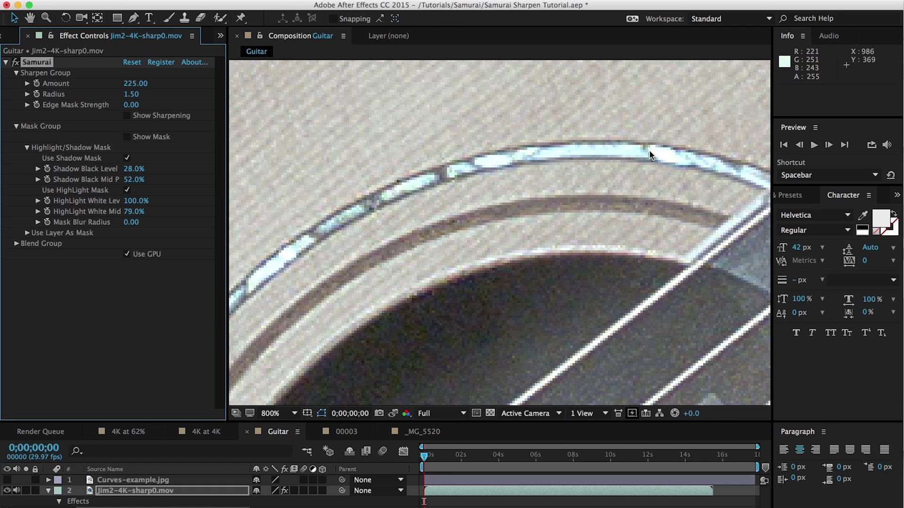
Step: Switch Samurai off to see the original footage, disable the highlight mask, then re-enable Samurai
click(15, 62)
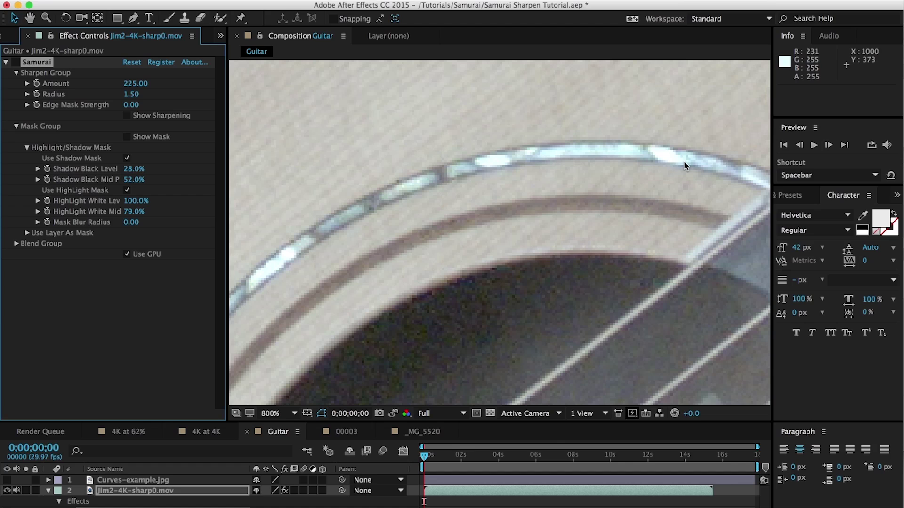
click(127, 190)
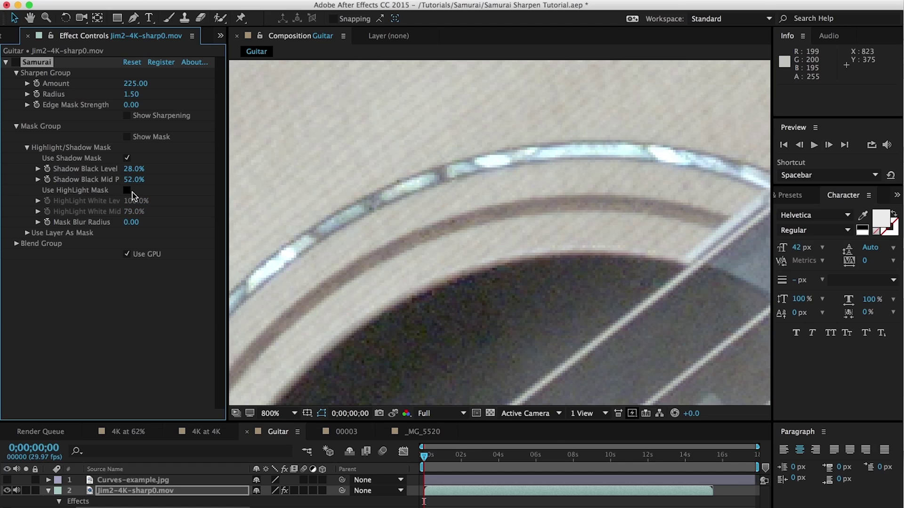
click(15, 63)
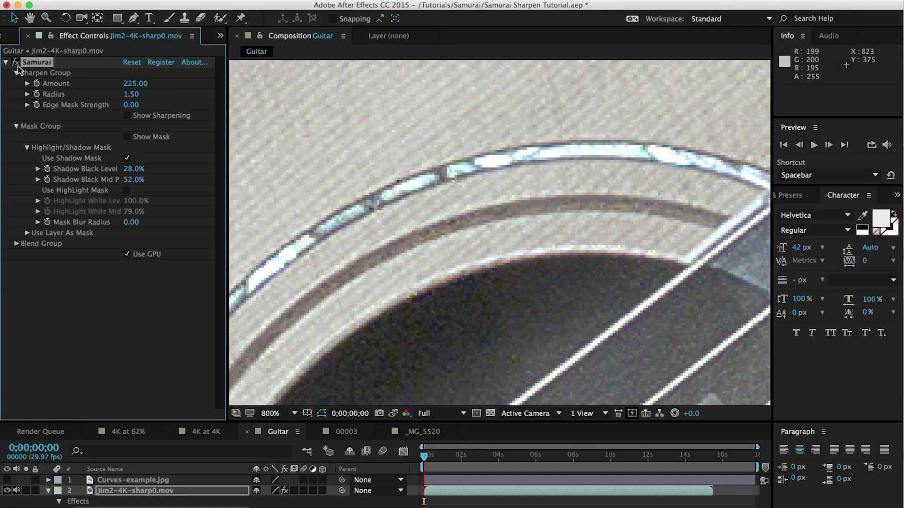
Step: Show the mask preview again with the highlight mask re-enabled
click(671, 162)
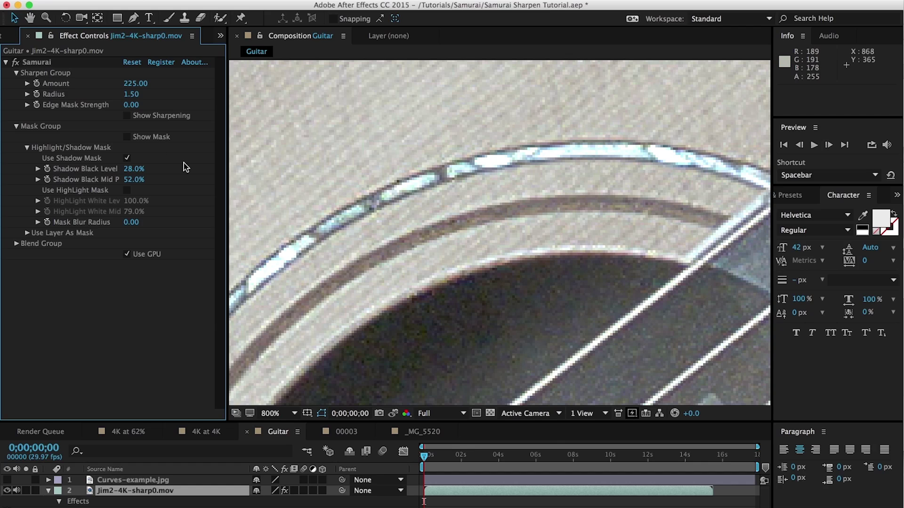
click(127, 137)
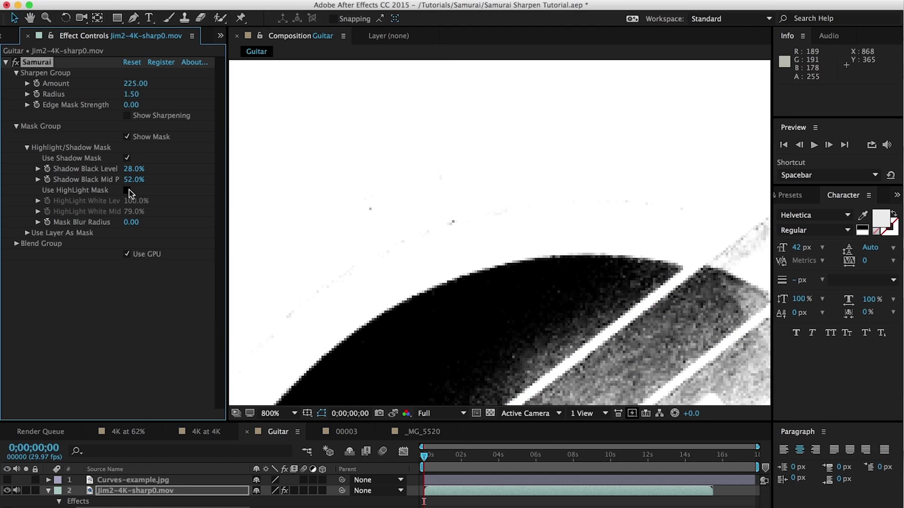
click(128, 191)
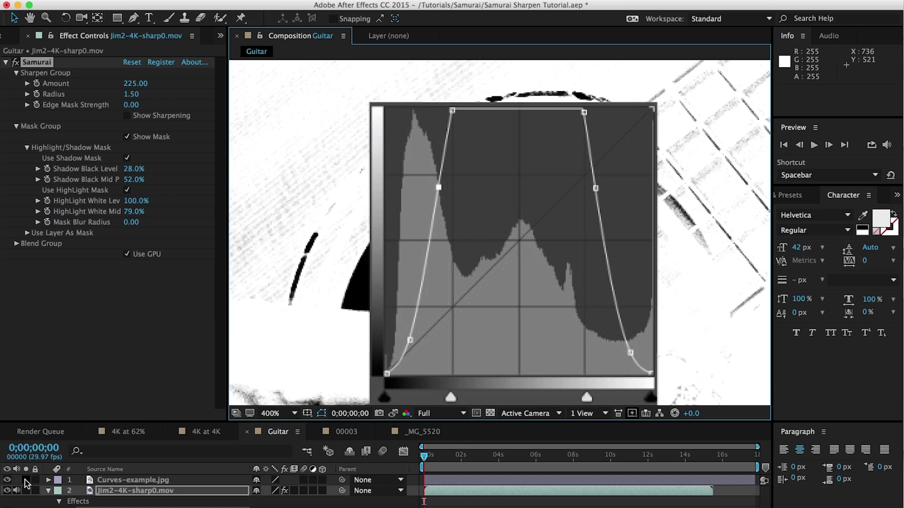
Step: Hide the Curves-example.jpg reference layer to reveal the combined mask preview
click(7, 479)
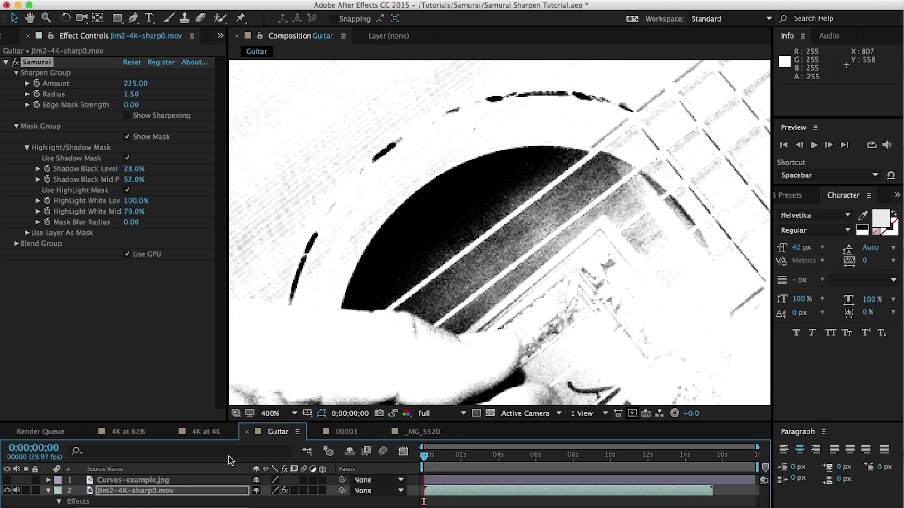
Step: Zoom the viewer to 800% magnification
click(275, 414)
click(299, 502)
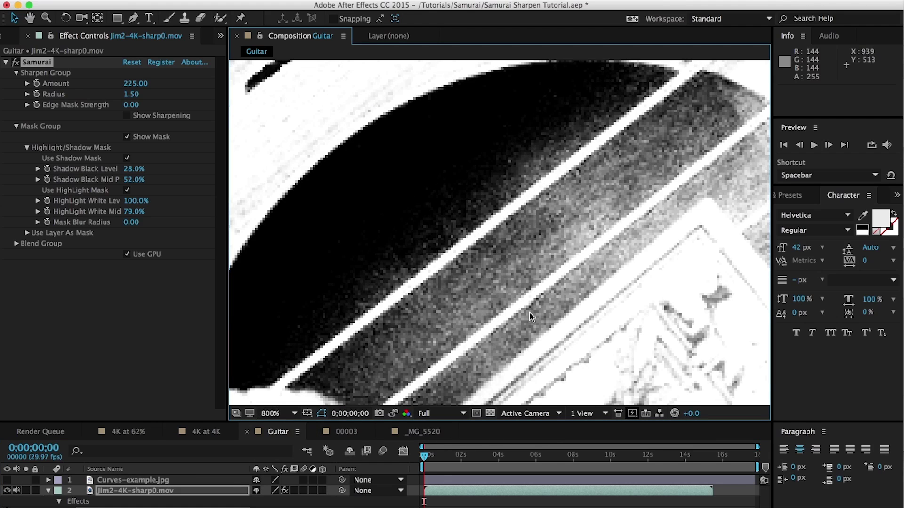
scroll(529, 311, up, 5)
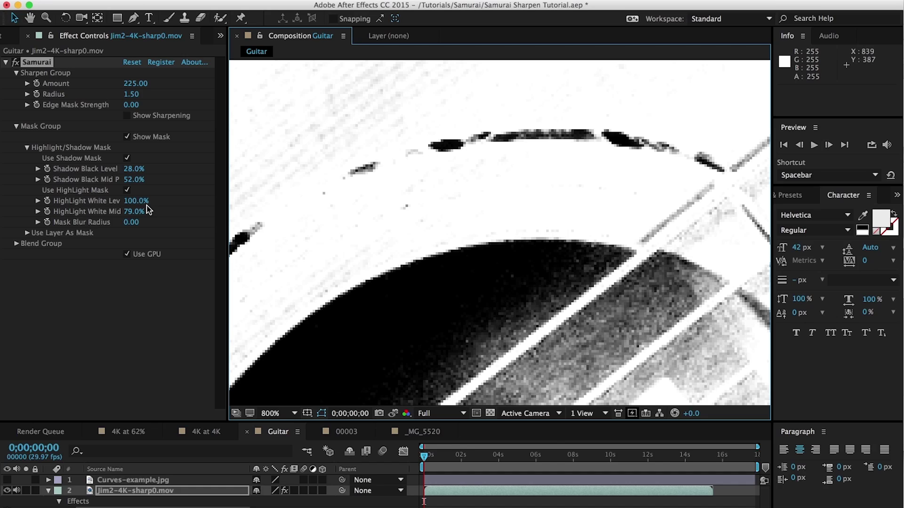
Step: Set HighLight White Mid Point to 81%, then return to the normal colour image
drag(125, 213, 141, 212)
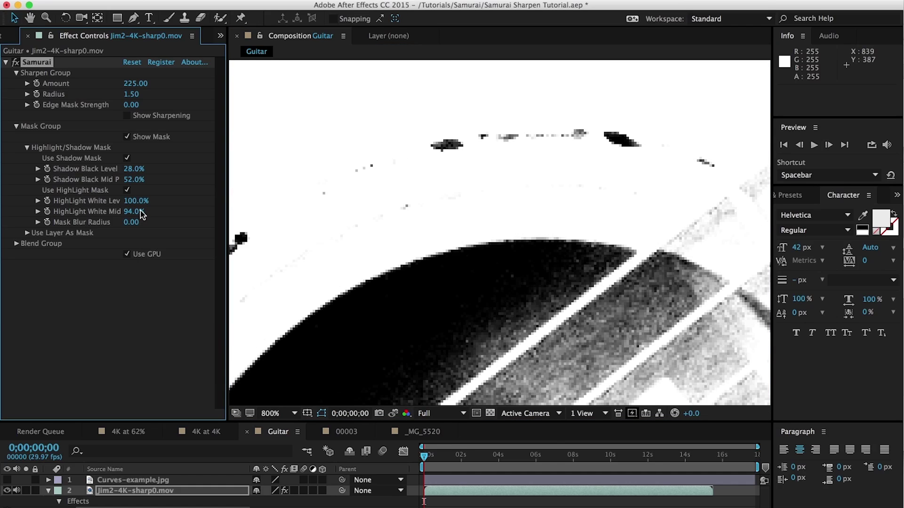
drag(139, 217, 133, 216)
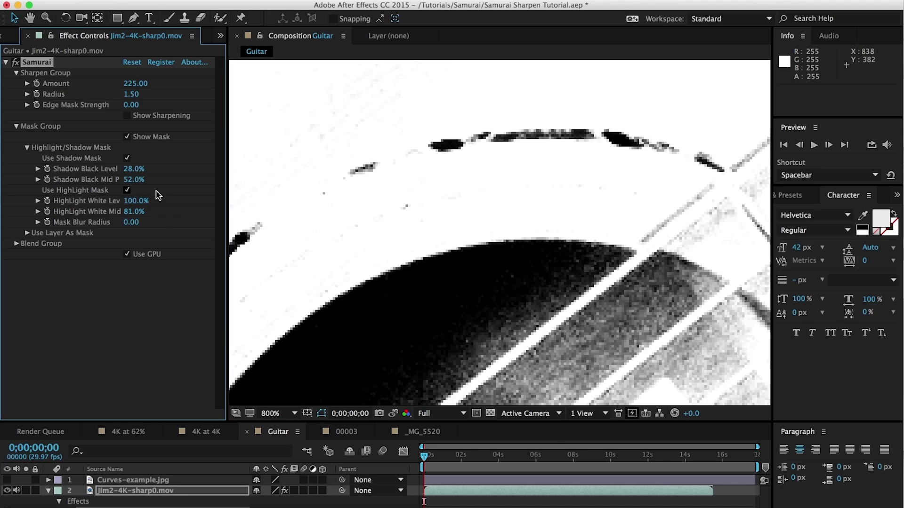
click(127, 137)
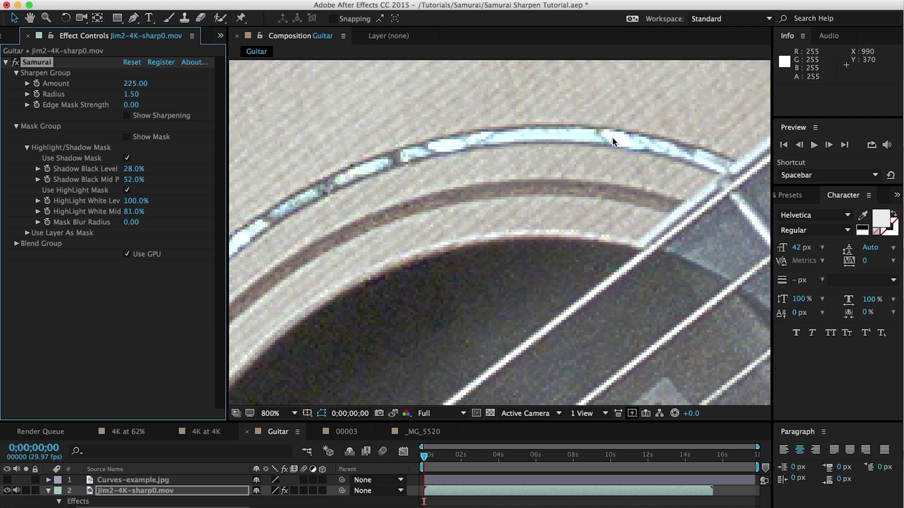
Step: Compare Use HighLight Mask off and on twice, leaving it on, then zoom to 400%
click(126, 191)
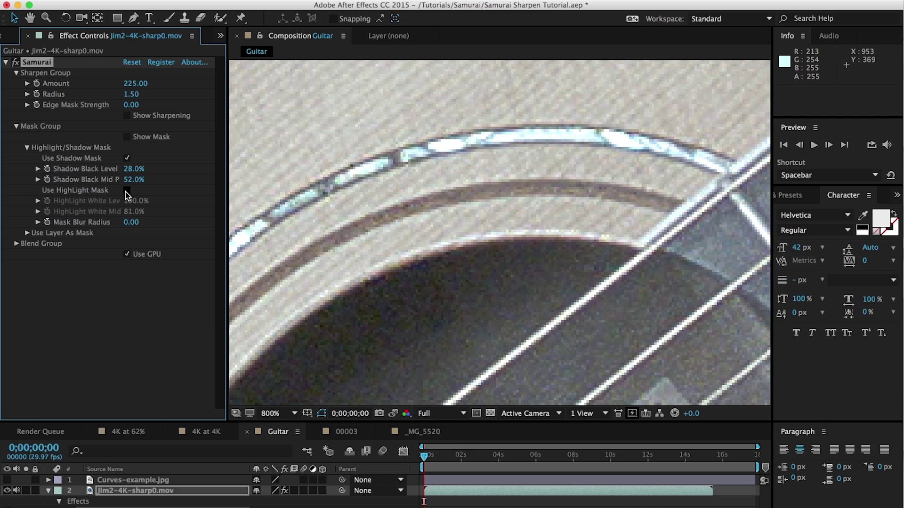
click(126, 190)
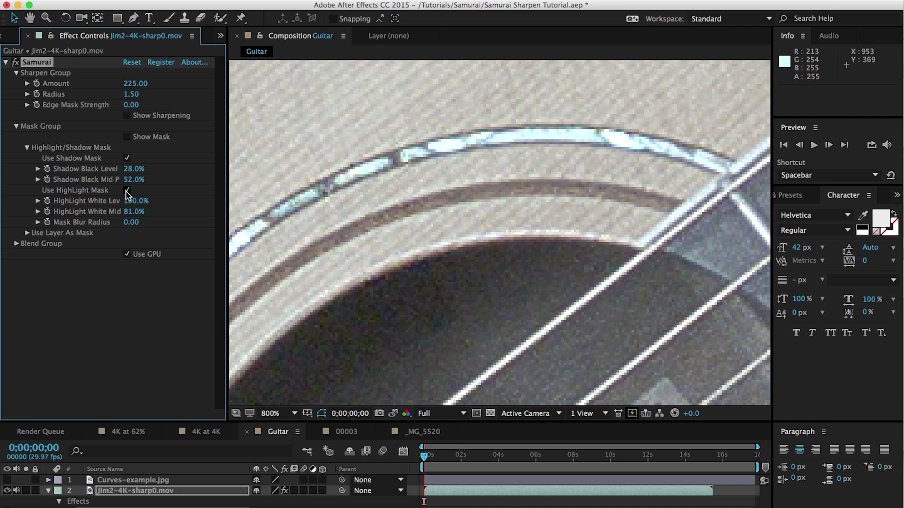
click(126, 191)
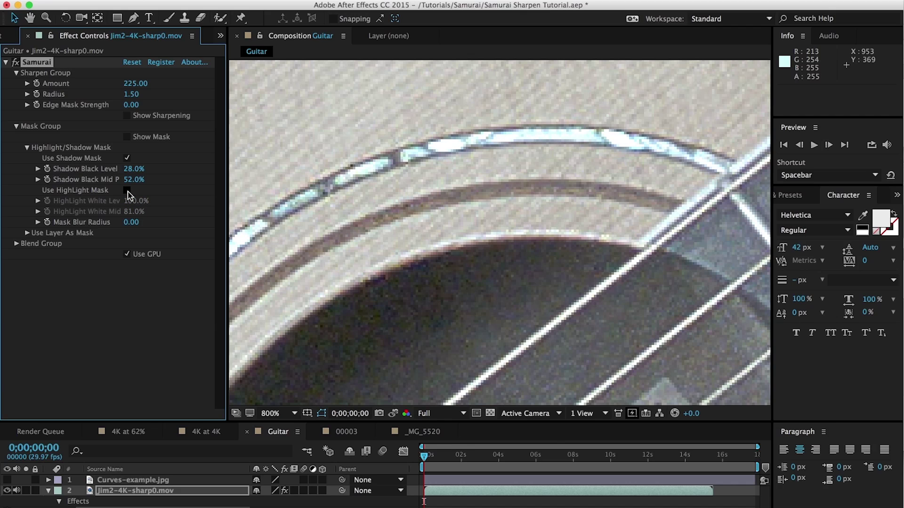
click(126, 191)
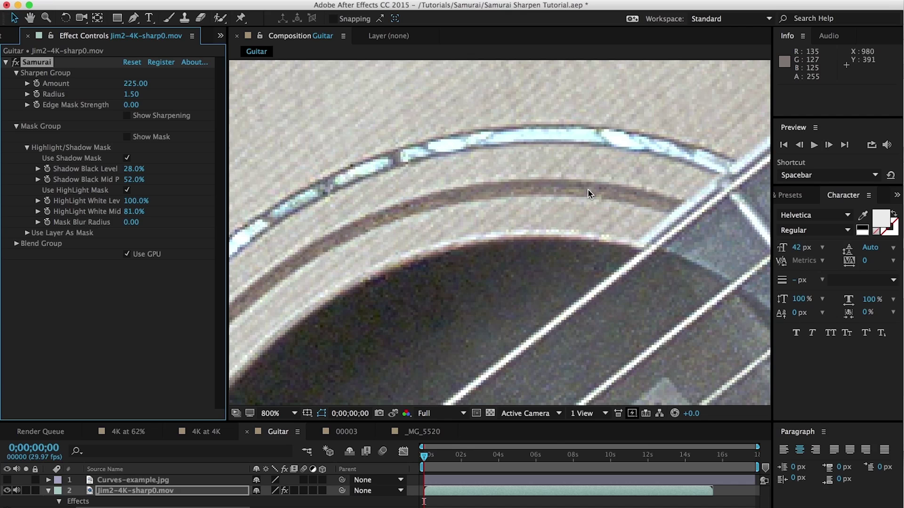
click(271, 413)
click(292, 488)
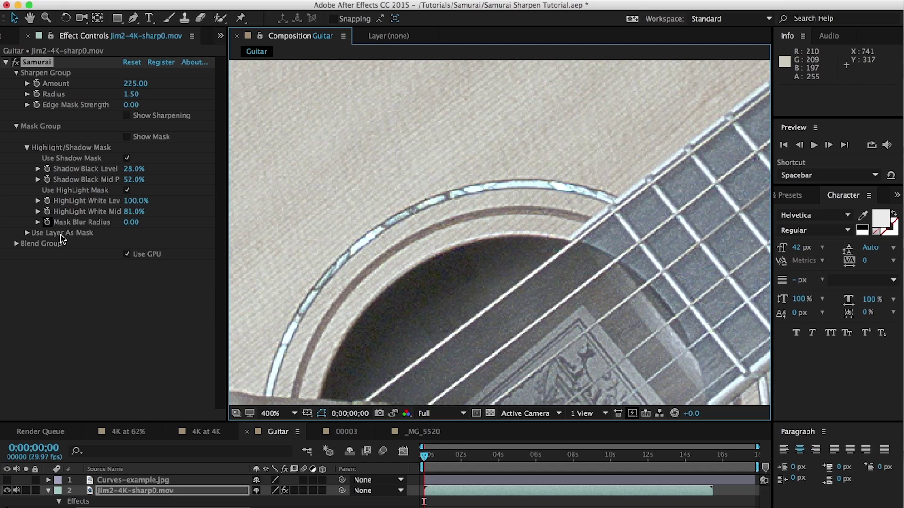
Step: Turn off Use Shadow Mask to compare the guitar footage
click(127, 158)
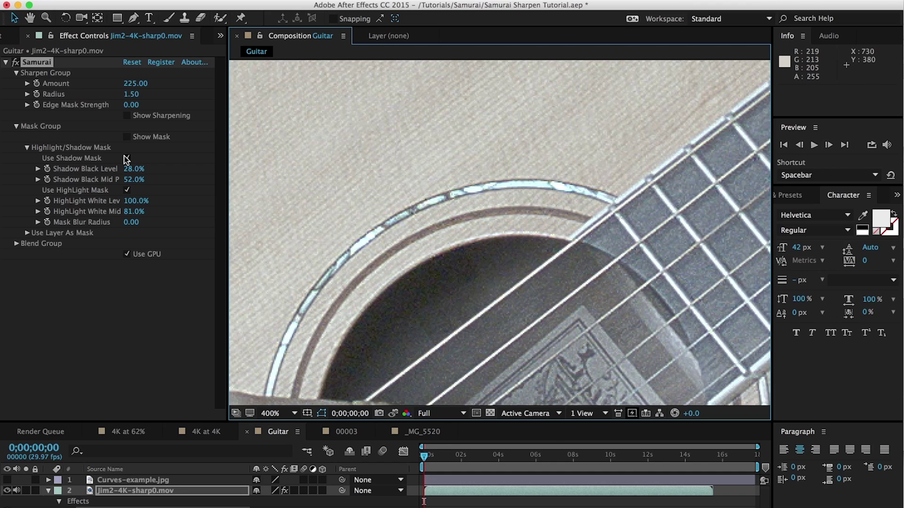